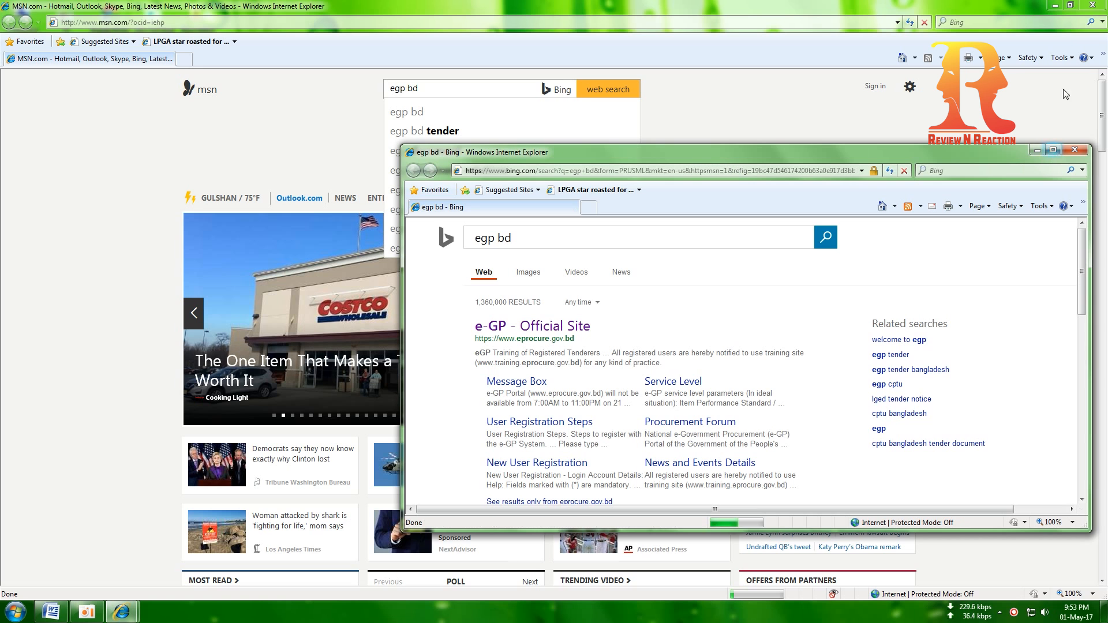
Open the e-GP official site from the search results and log in with the account's e-mail ID and password
left_click(1097, 7)
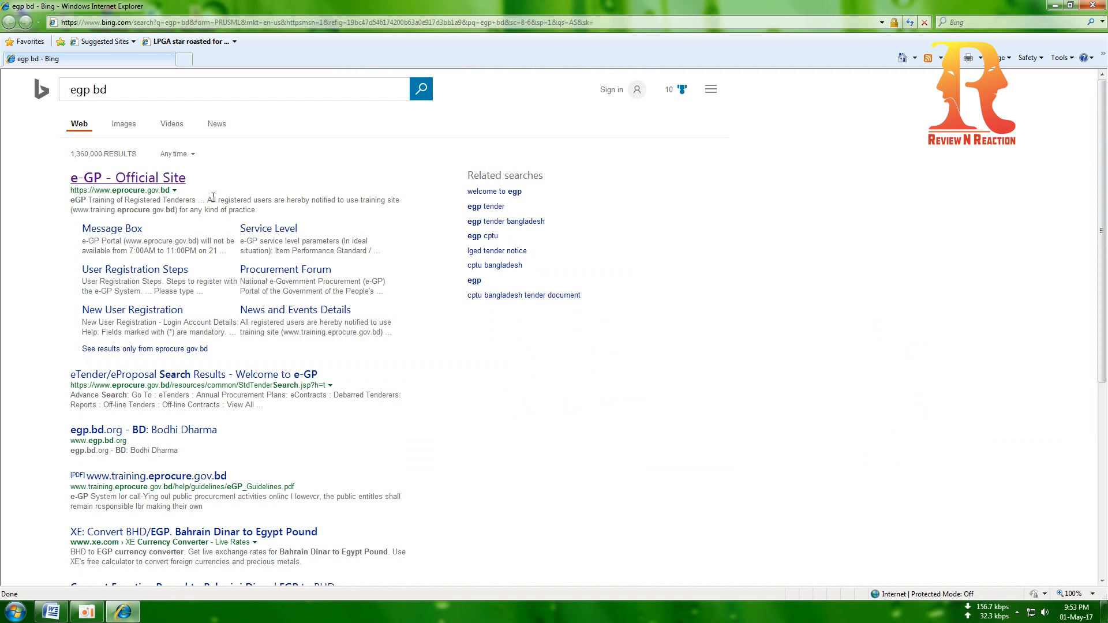
left_click(144, 184)
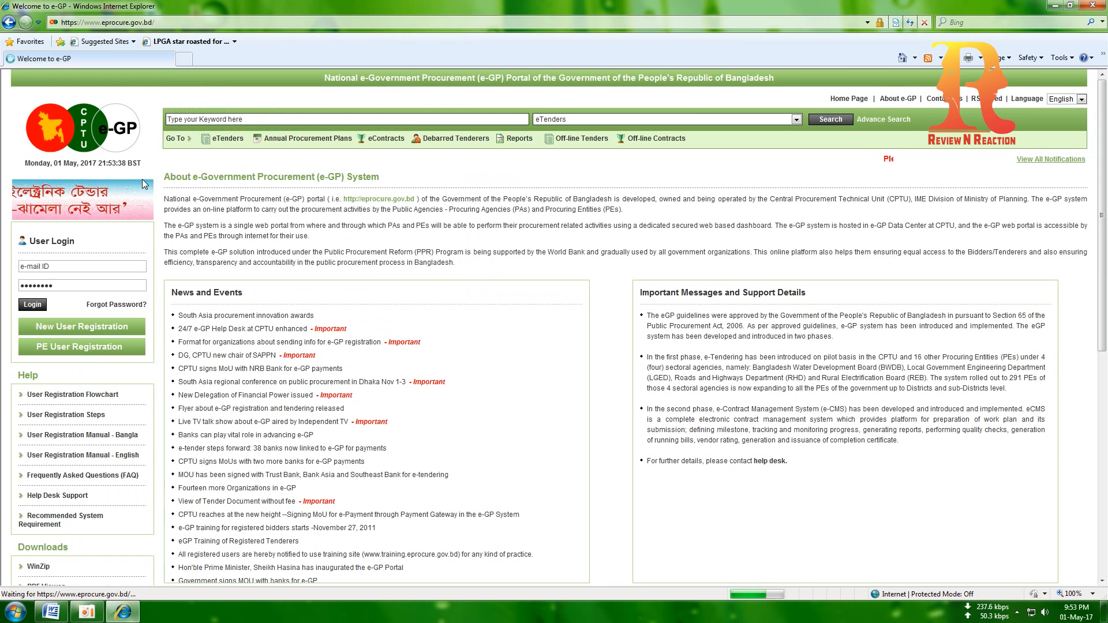
left_click(69, 269)
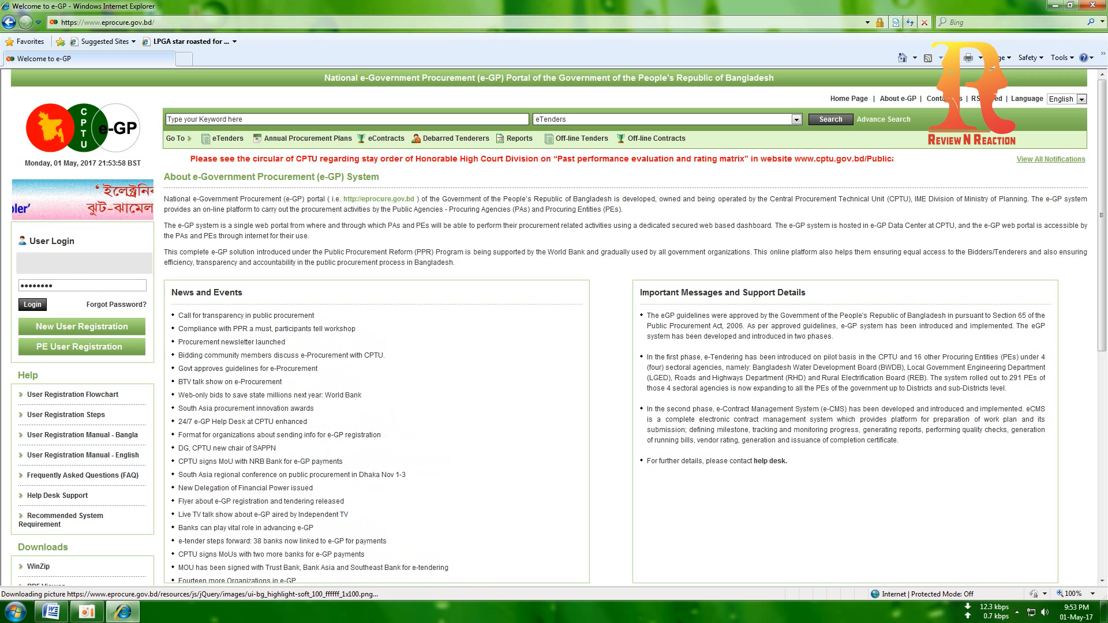
left_click(85, 284)
type("*********")
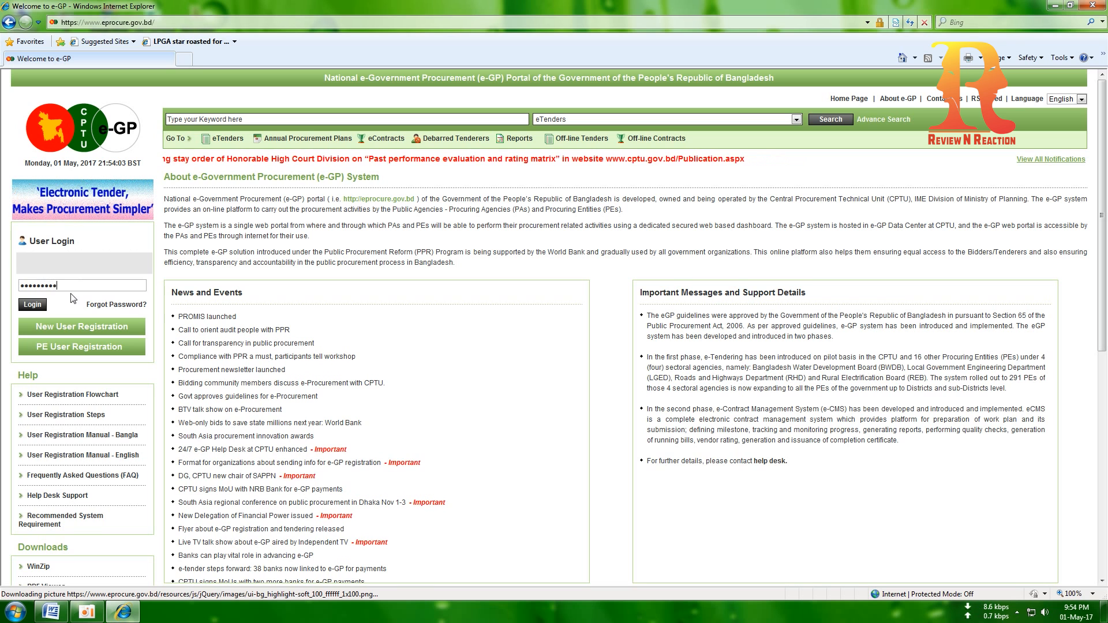
left_click(41, 306)
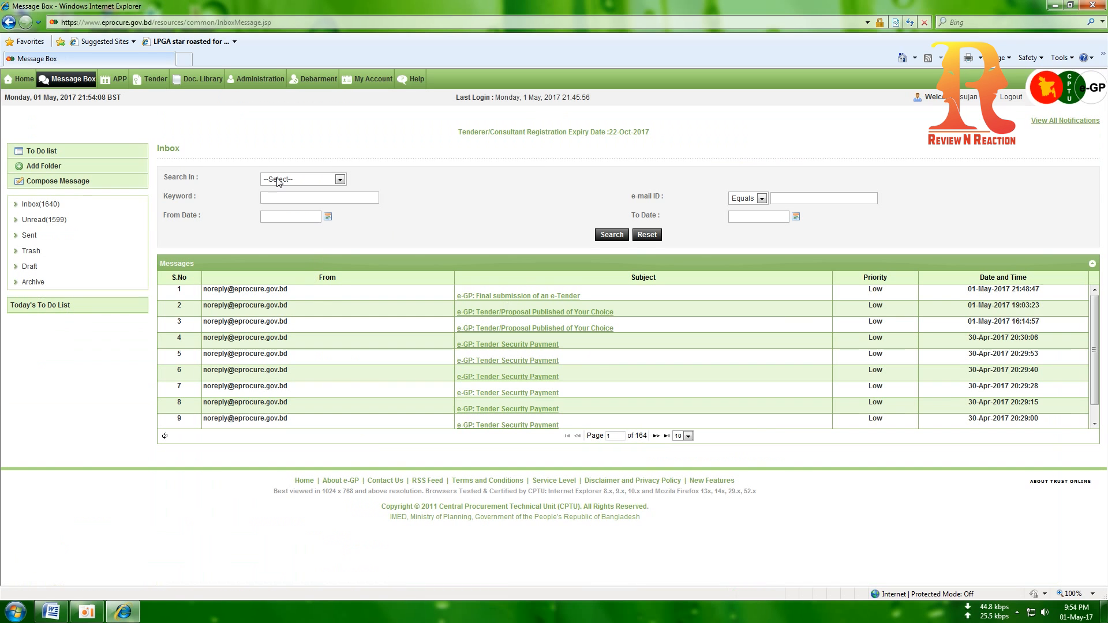
Open the limited tenders list and search it for tender ID 97814
mouse_move(153, 82)
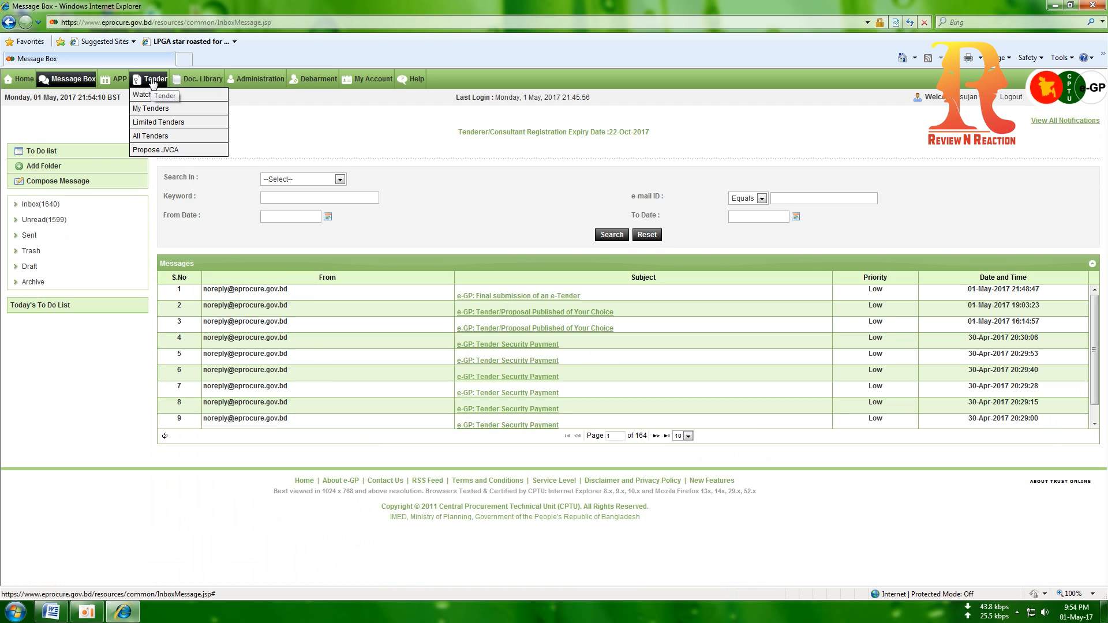
left_click(162, 122)
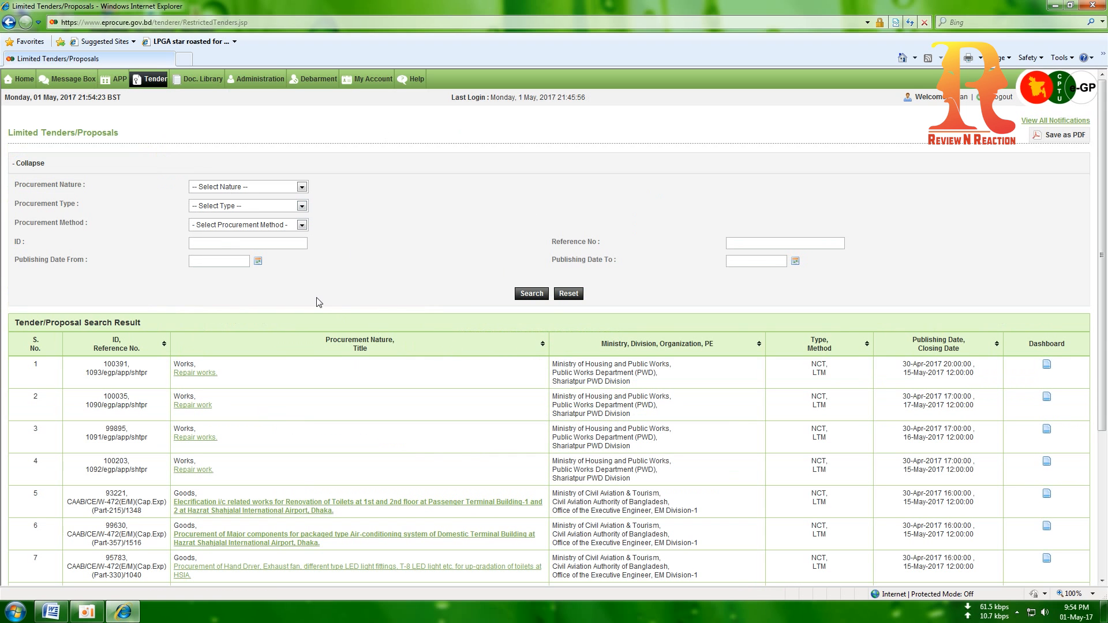
scroll(317, 290, "down", 3)
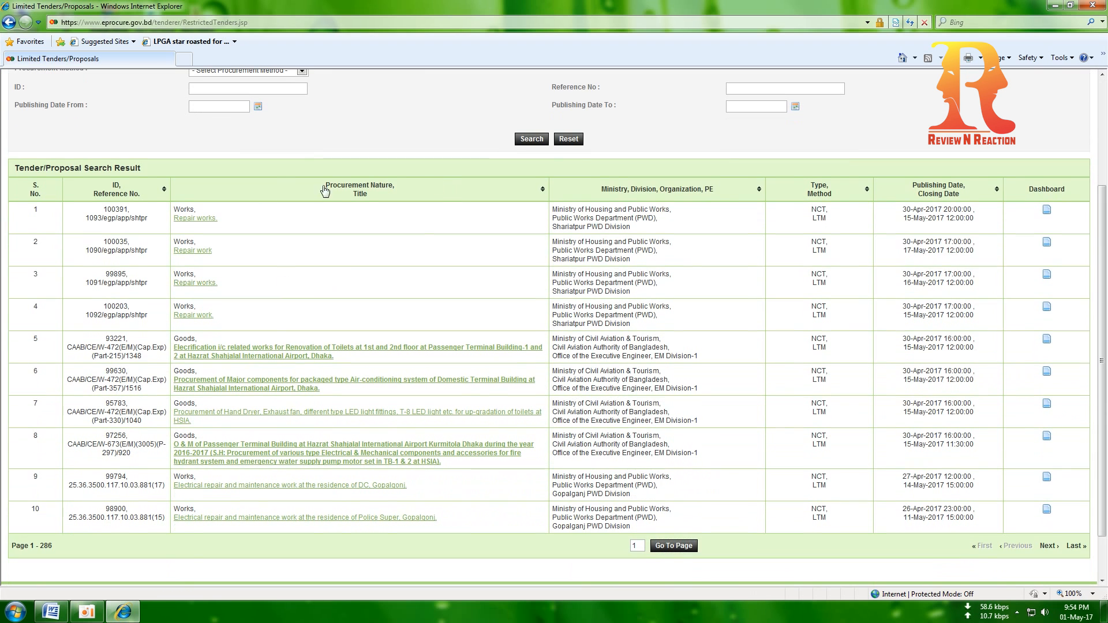
scroll(220, 236, "down", 1)
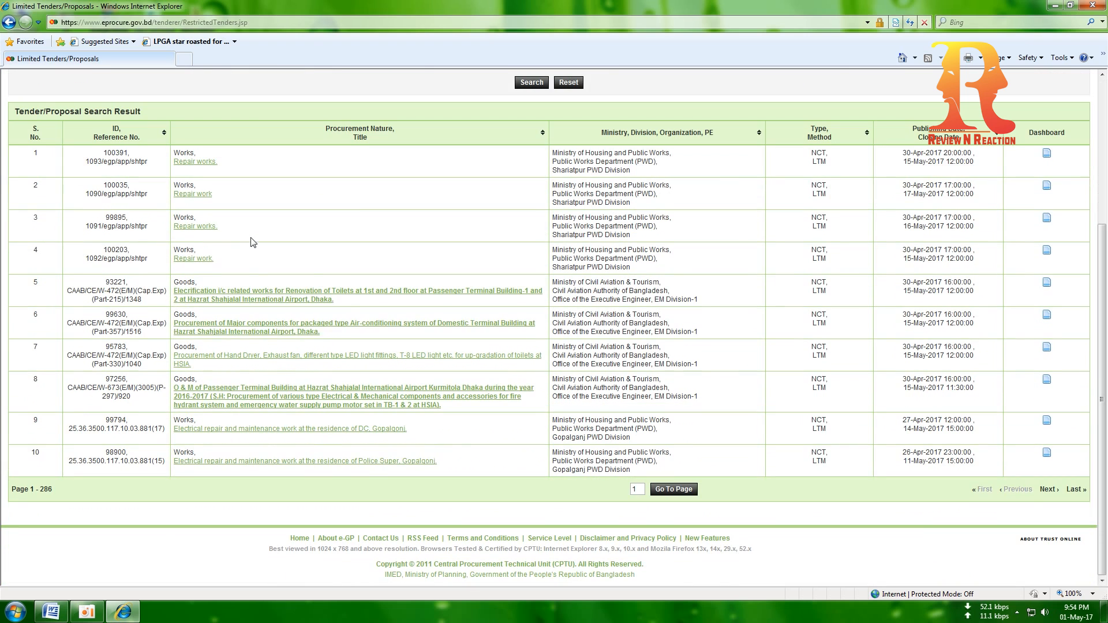
left_click(1047, 490)
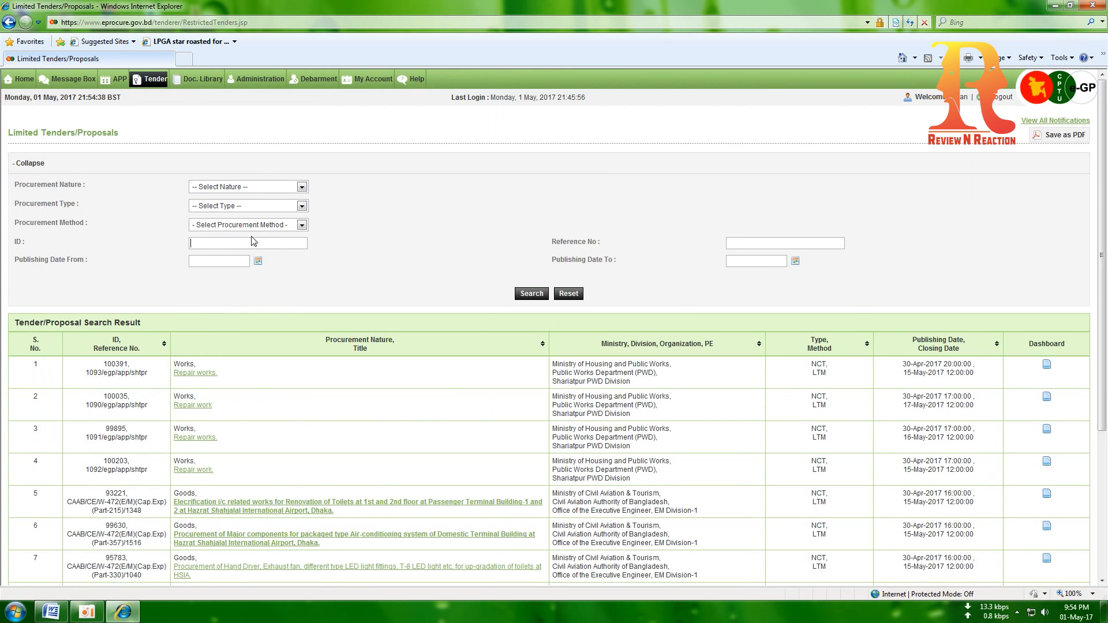
type("97814")
left_click(529, 296)
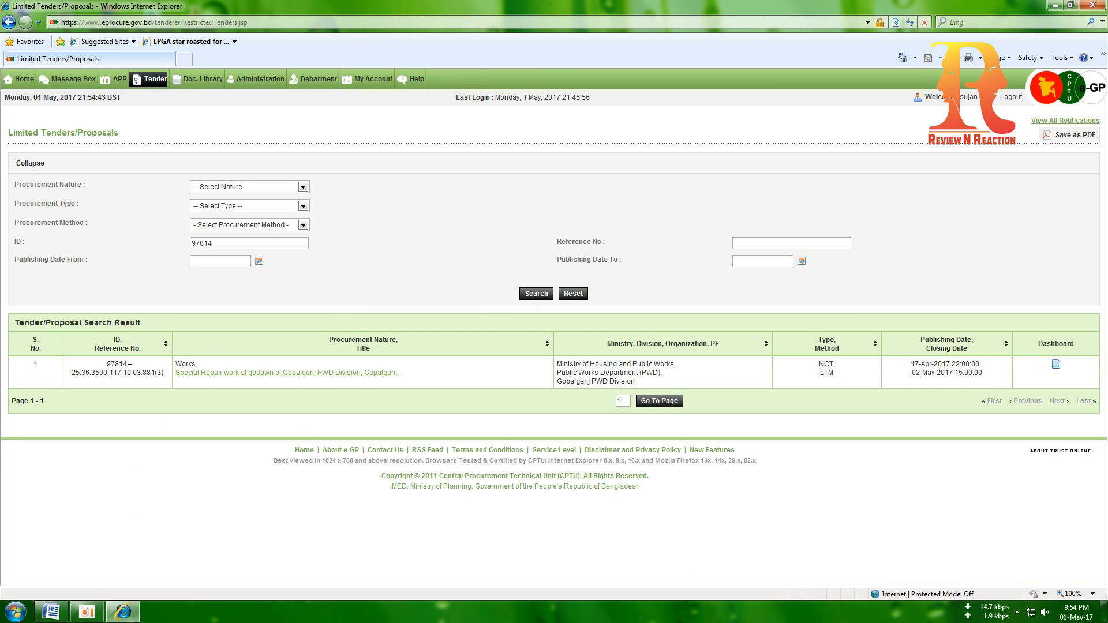
Open the documents section of tender 97814's dashboard and agree to the declaration of having read the tender document
left_click(1055, 366)
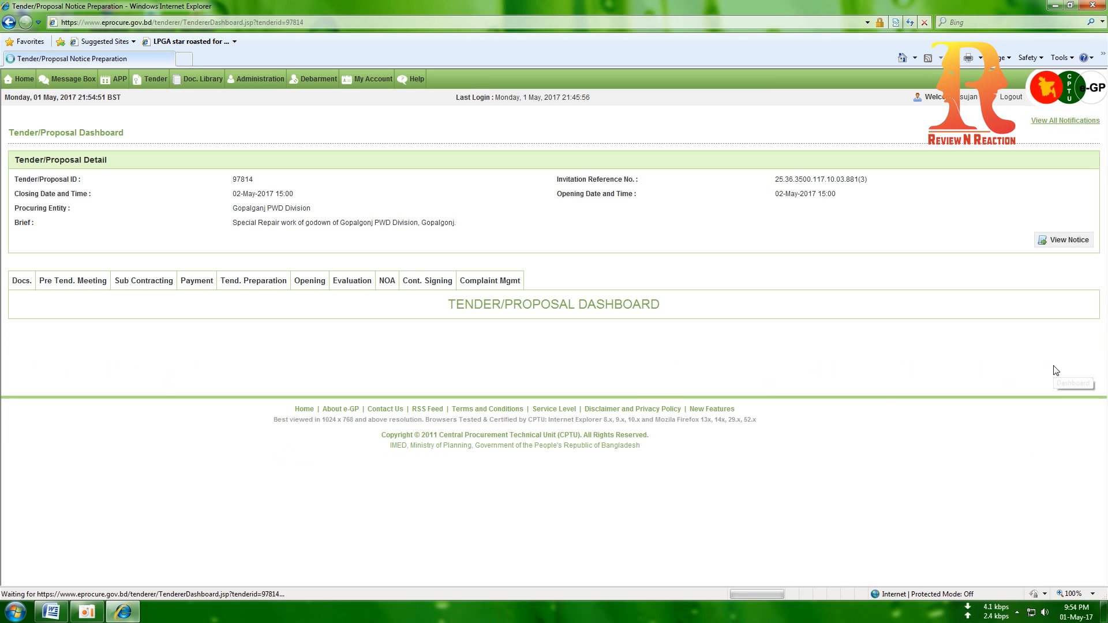
left_click(18, 286)
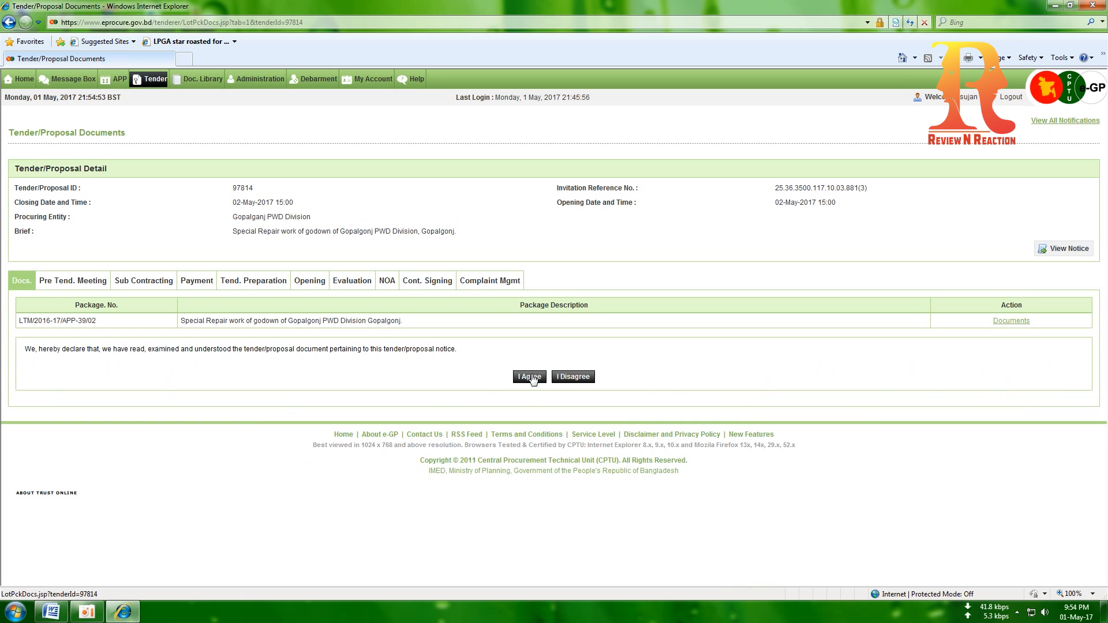
left_click(529, 377)
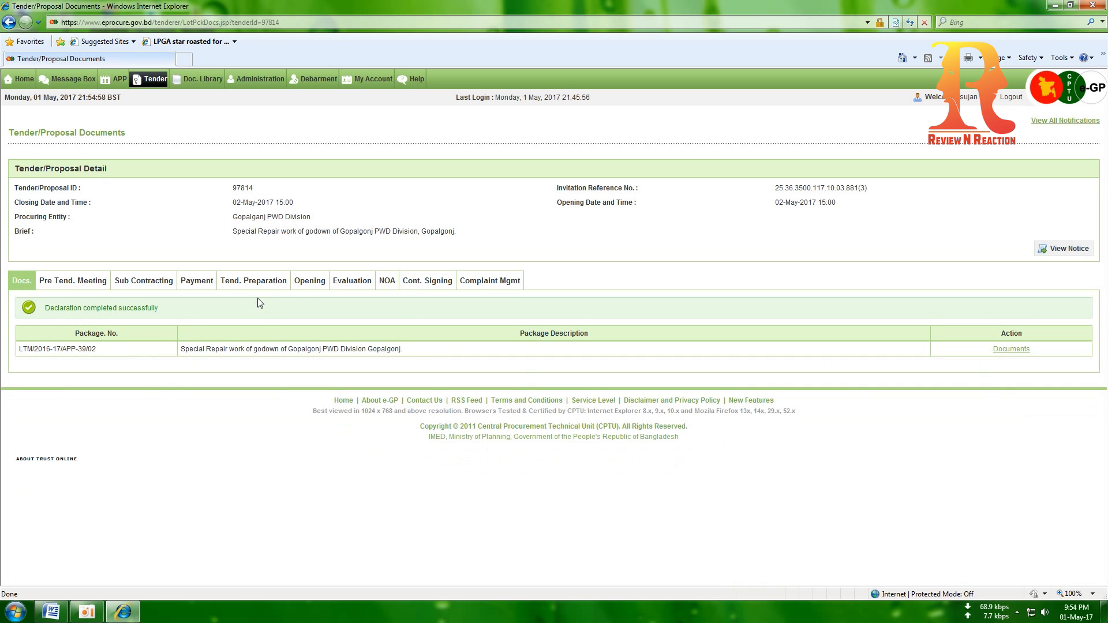
Open the e-Tender Submission Letter (Form e-PW2-1) for filling in tender preparation and set the tenderer's response to I Agree
left_click(256, 281)
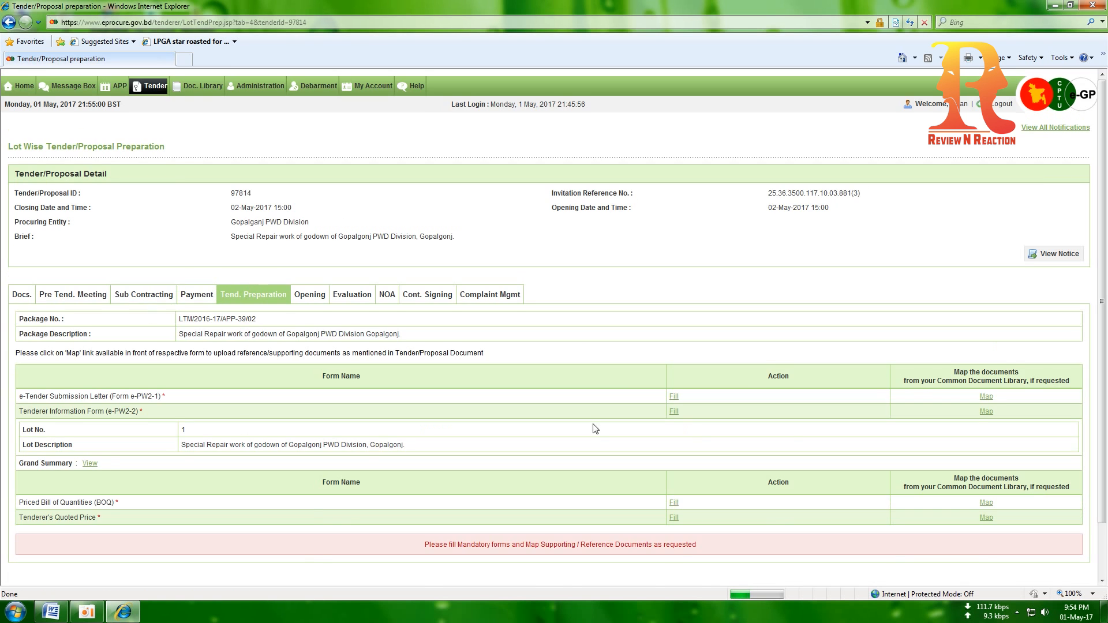
scroll(452, 434, "down", 2)
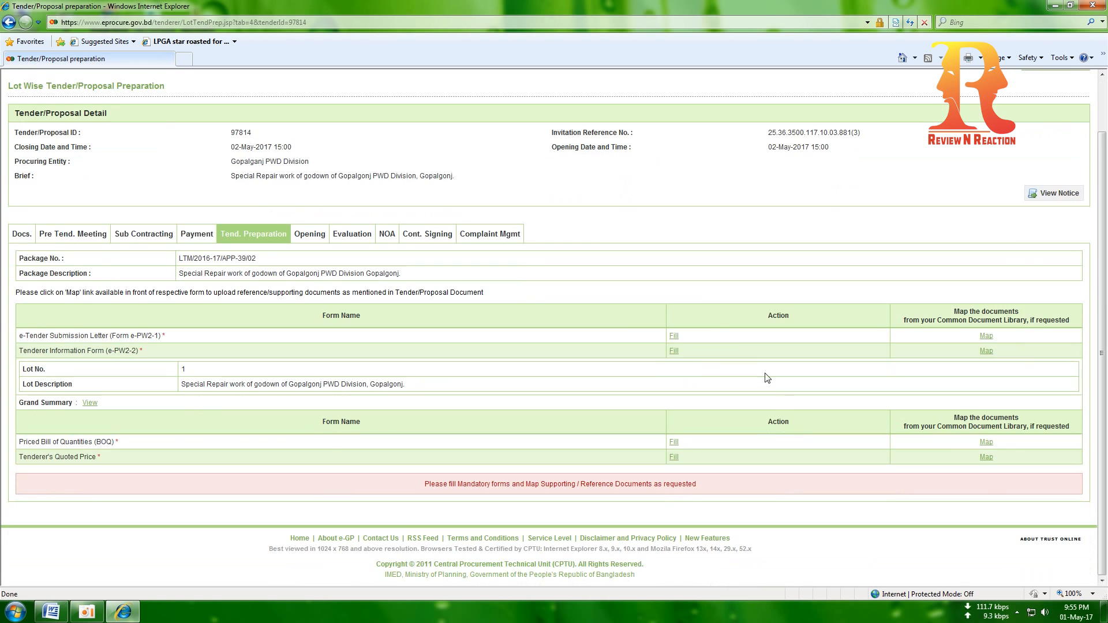
left_click(675, 336)
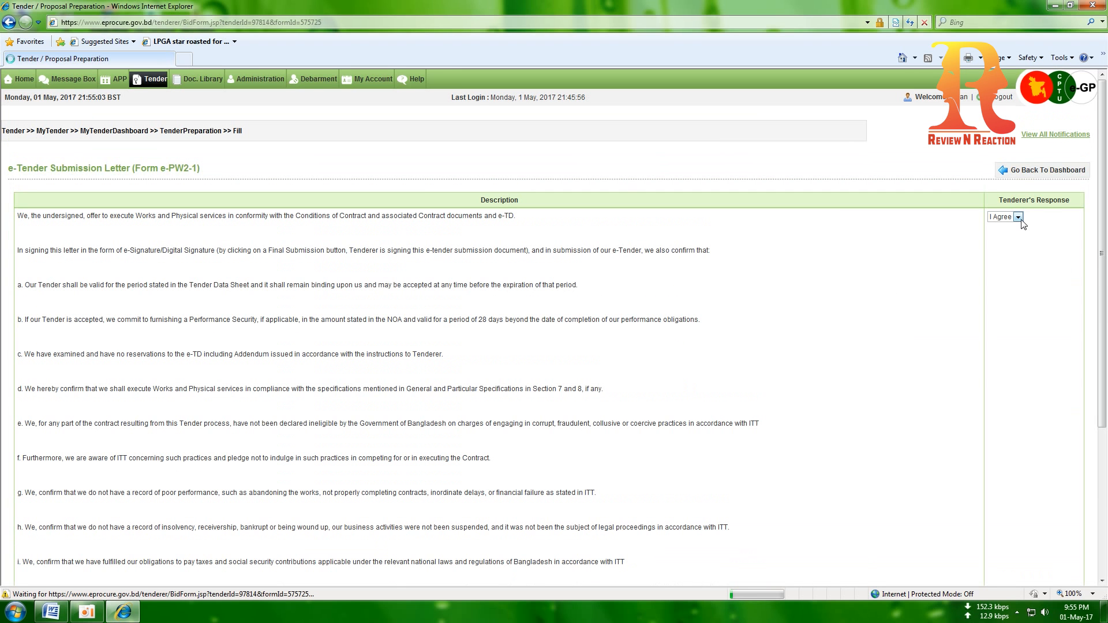
left_click(1019, 218)
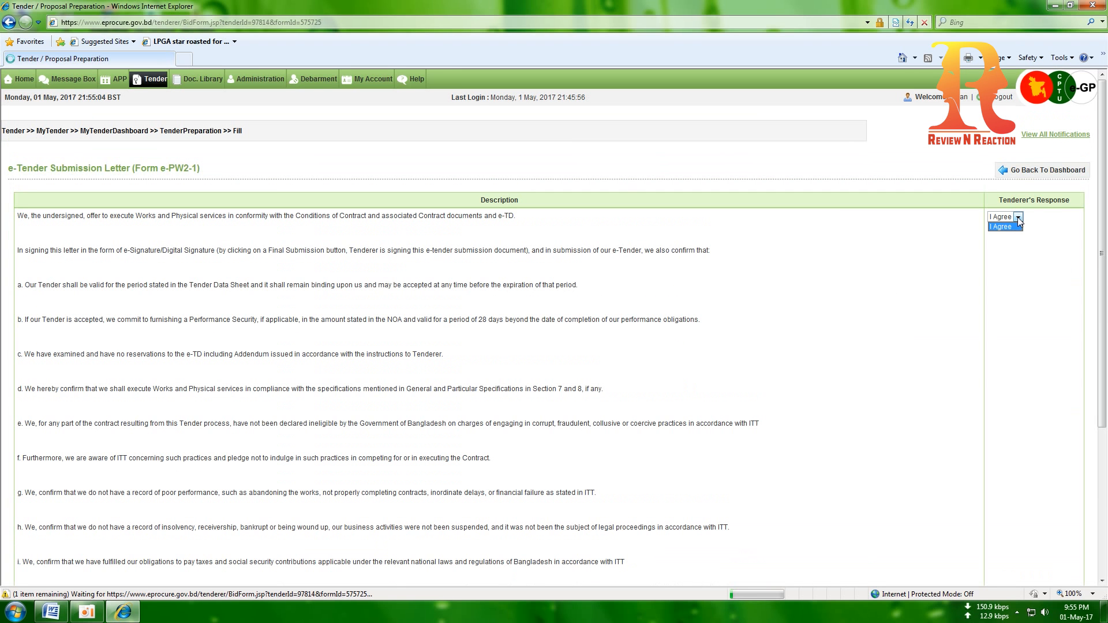
left_click(1015, 227)
scroll(1015, 227, "down", 4)
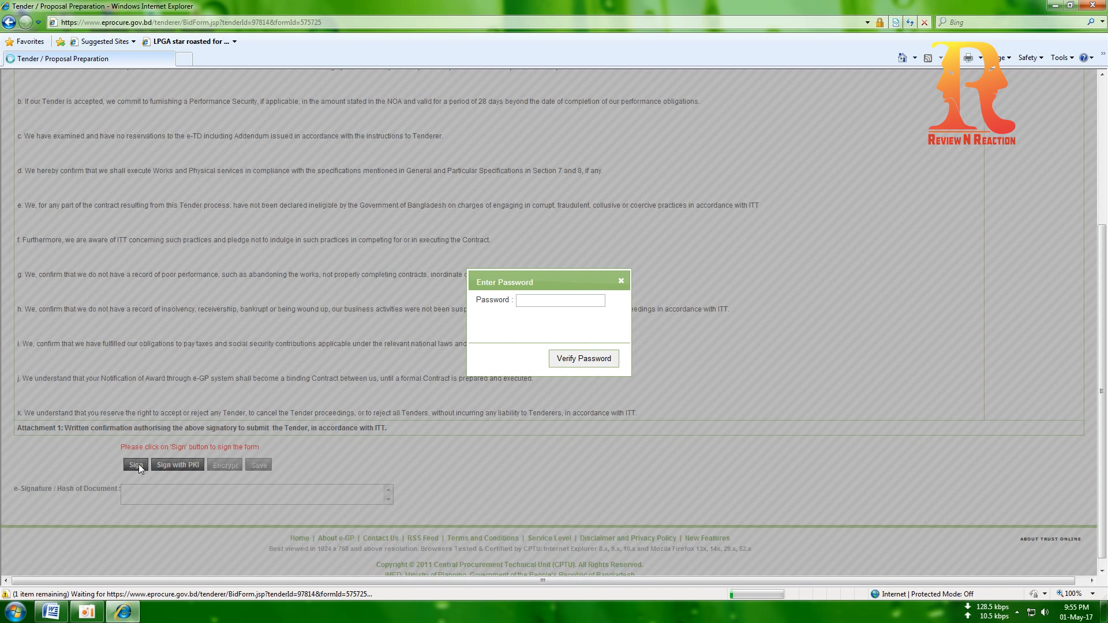
Sign the e-Tender Submission Letter with the account password, encrypt it and save the form
left_click(136, 465)
left_click(562, 300)
type("••••••••")
left_click(578, 358)
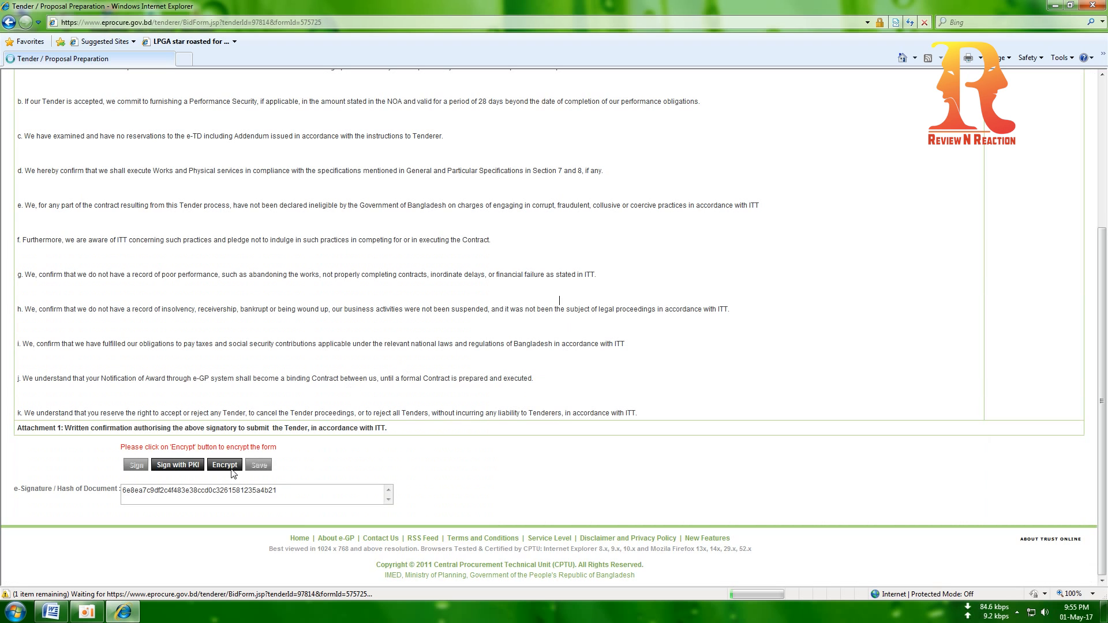
left_click(258, 466)
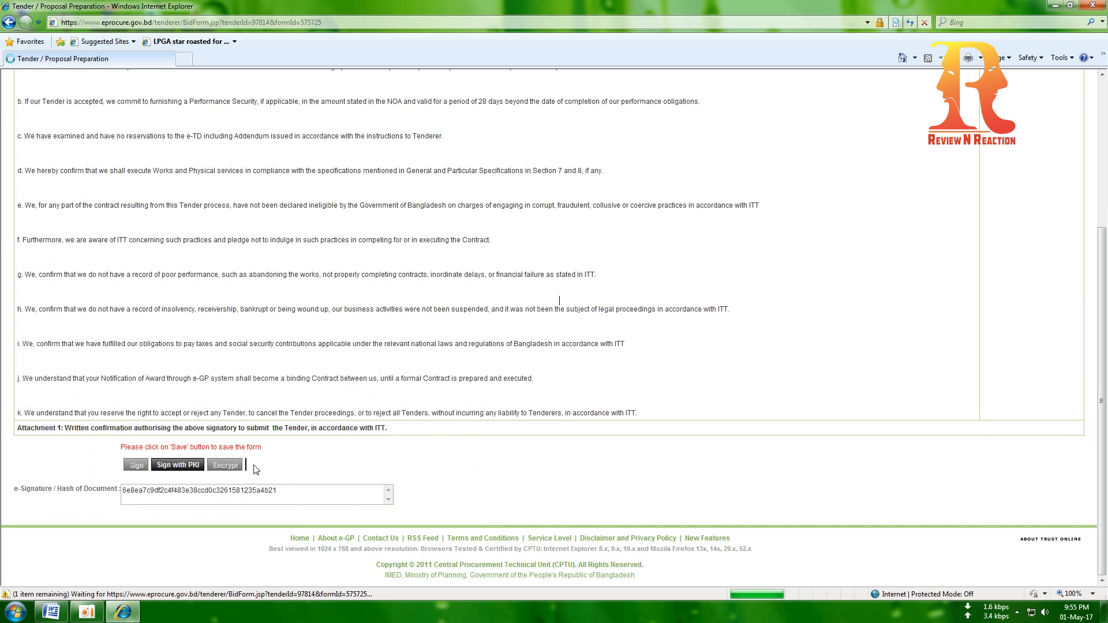
Open the saved submission letter for final encryption, decrypt it with the account password, and encrypt and save it
scroll(692, 343, "down", 2)
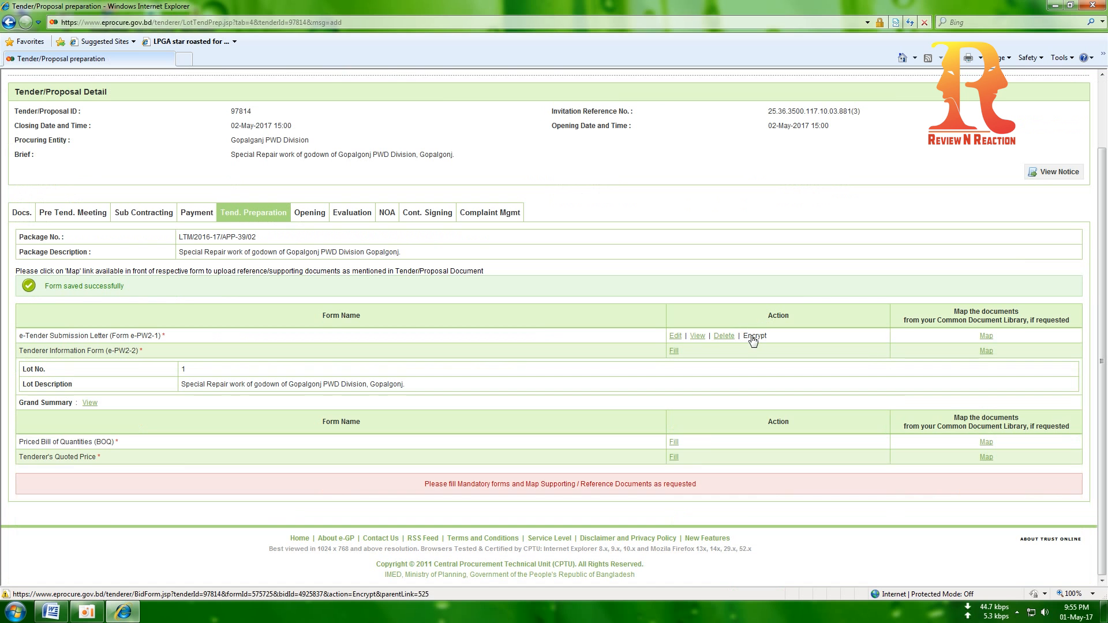
left_click(754, 339)
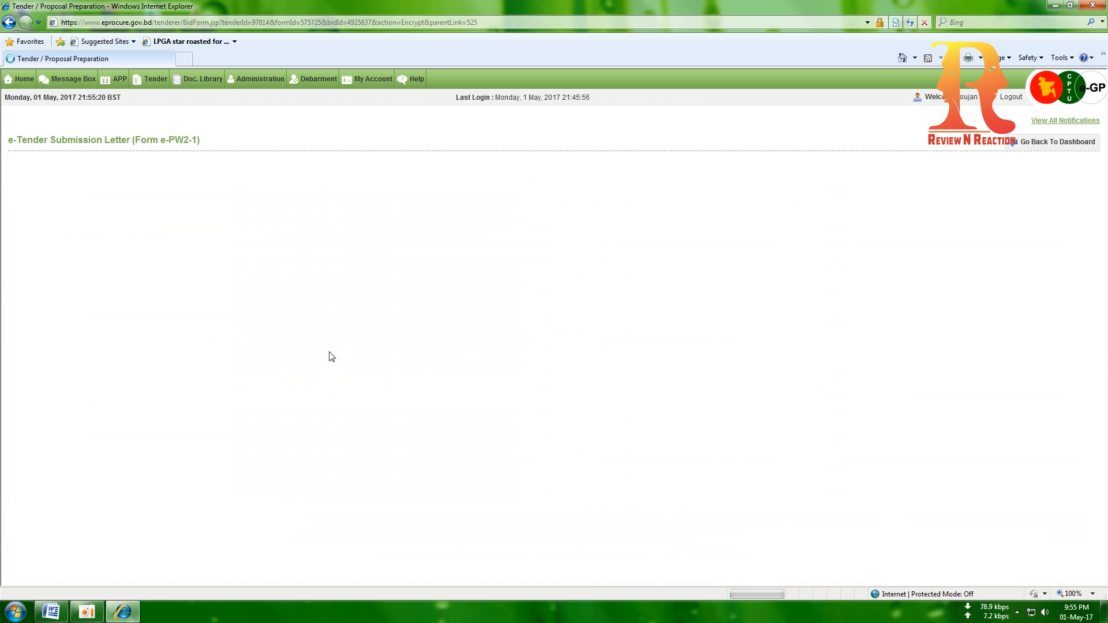
left_click(139, 465)
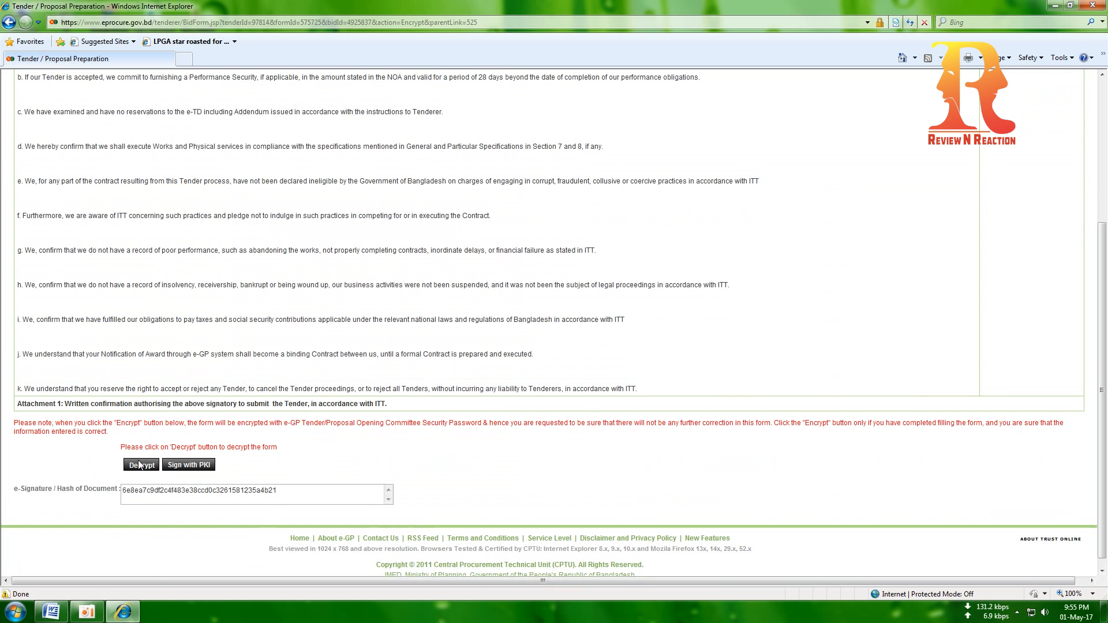
left_click(568, 305)
type("•••••••••")
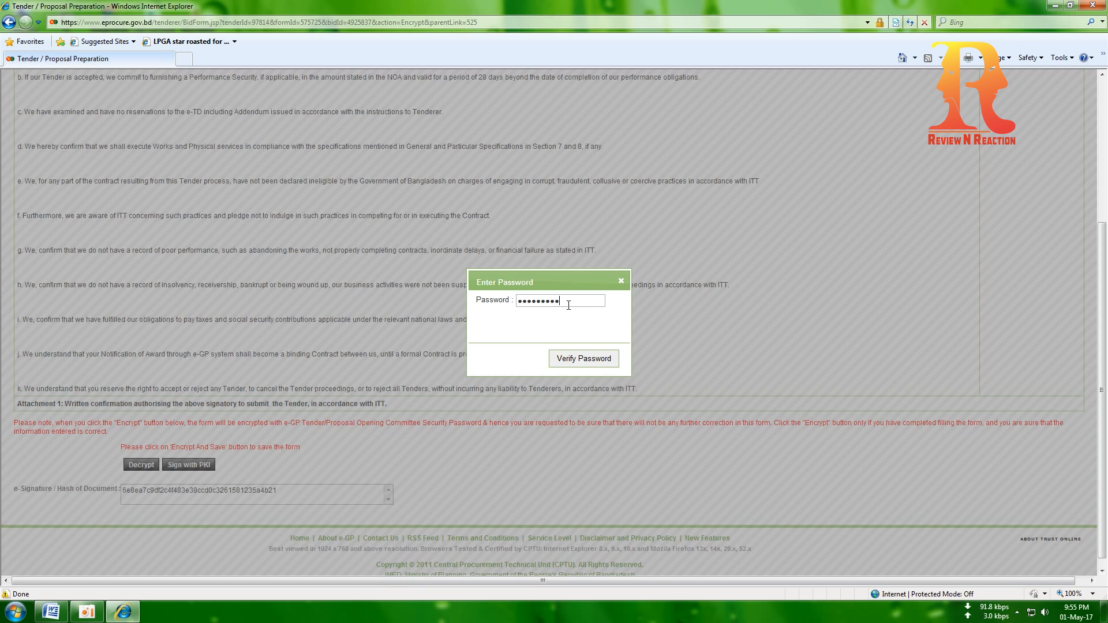
left_click(585, 360)
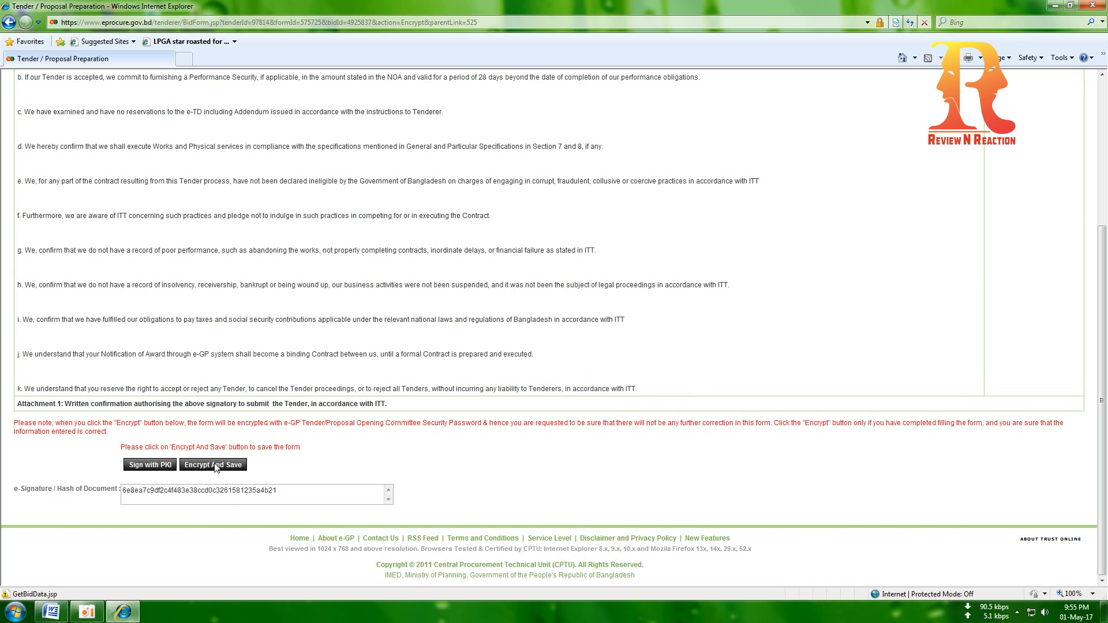
left_click(213, 465)
left_click(626, 362)
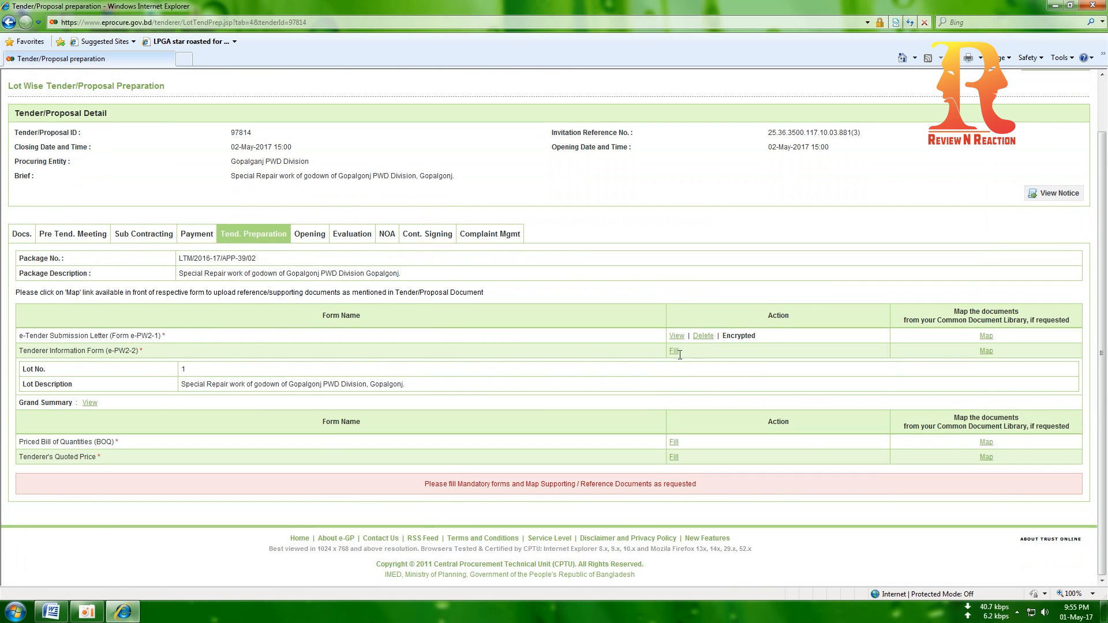
In the Tenderer Information Form's section 3.1, enter No. 1, source "Social Islami Bank Limited, Shariatpur Branch, Shariatpur" and amount 8002303.60
left_click(674, 351)
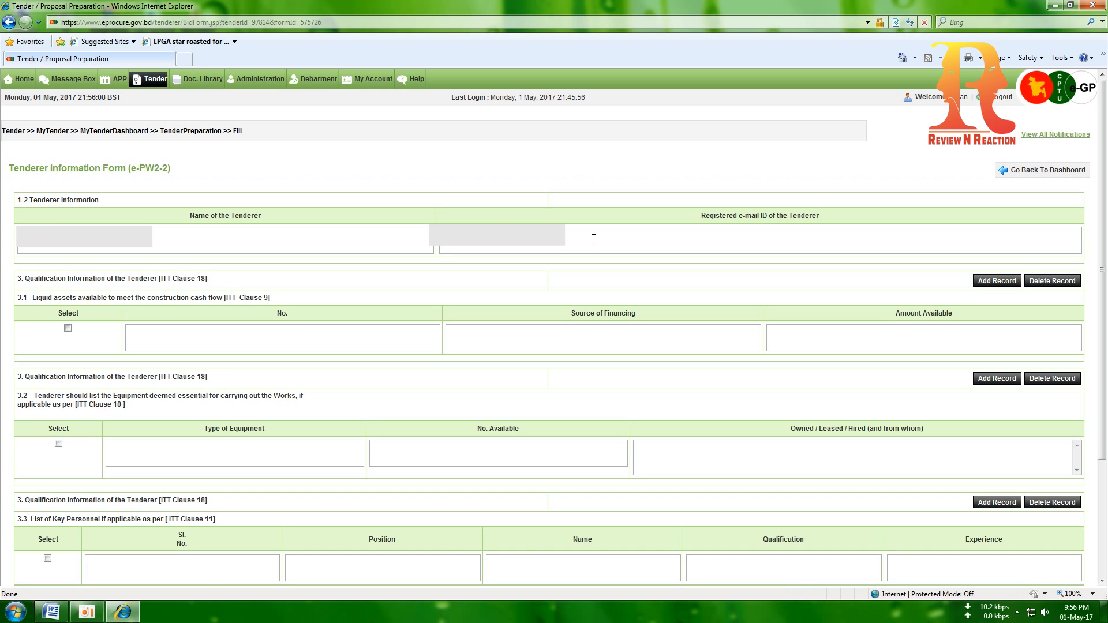
left_click(326, 342)
type("1")
type("Social ")
type("Islami Ba")
type("nk Lim")
type("ited, SW")
key("BackSpace")
type("hariatpur Branch, Shariatpur")
left_click(856, 331)
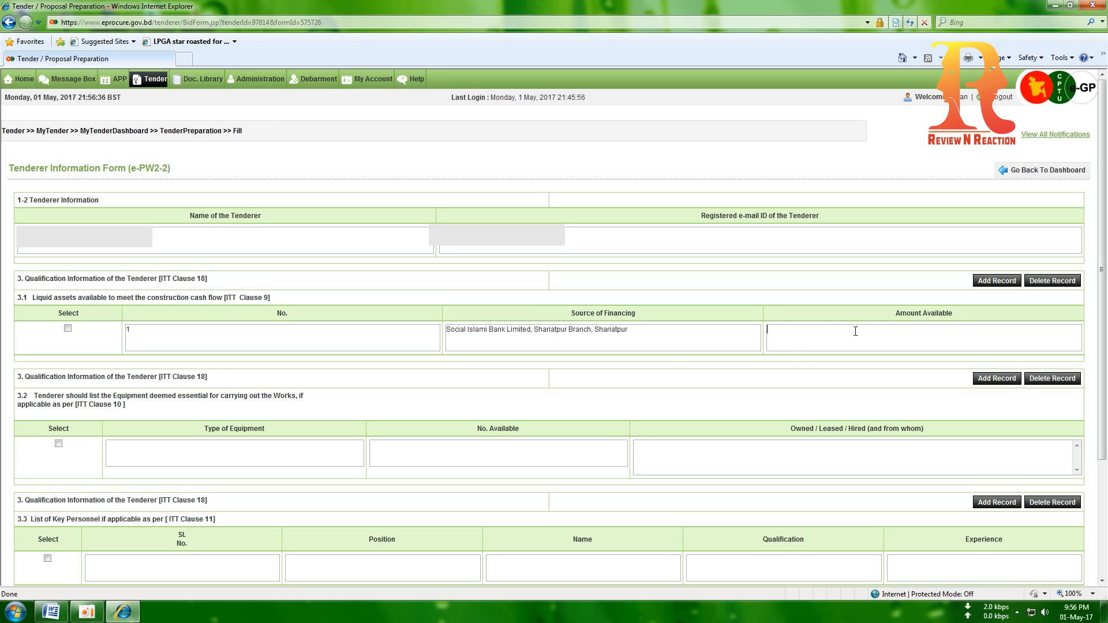
type("8002303.60")
Fill the equipment record in section 3.2 with type N/A, number available 0 and ownership N/A
scroll(367, 441, "down", 3)
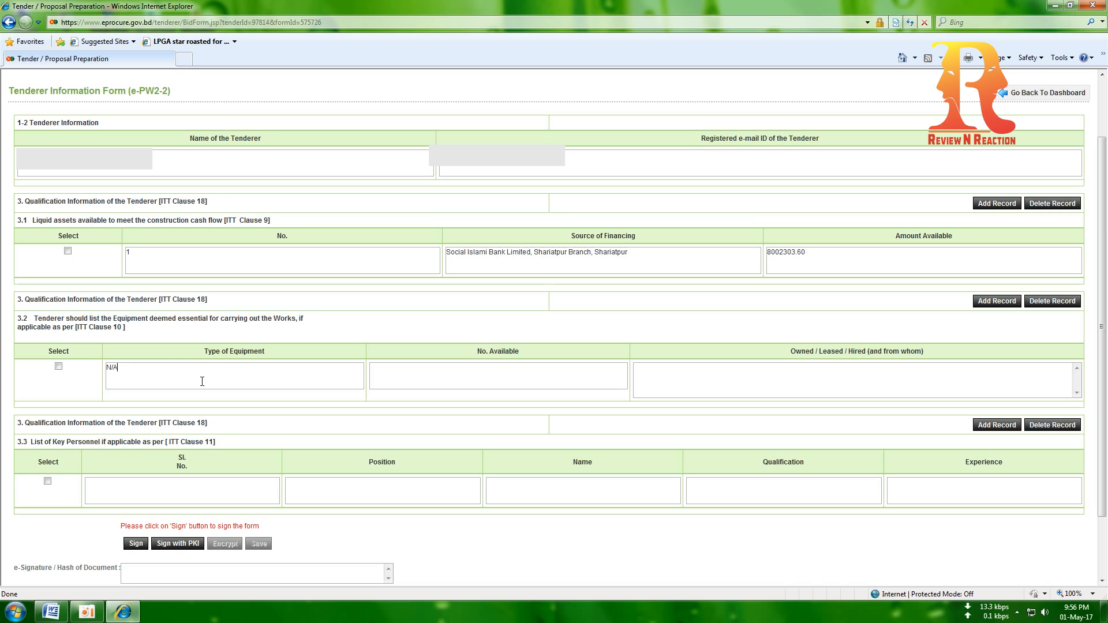
key("ctrl+a")
left_click(440, 373)
type("0")
left_click(691, 381)
type("N/A")
Fill the key personnel record in section 3.3 with serial number 1 and N/A for position, name, qualification and experience
scroll(771, 373, "down", 3)
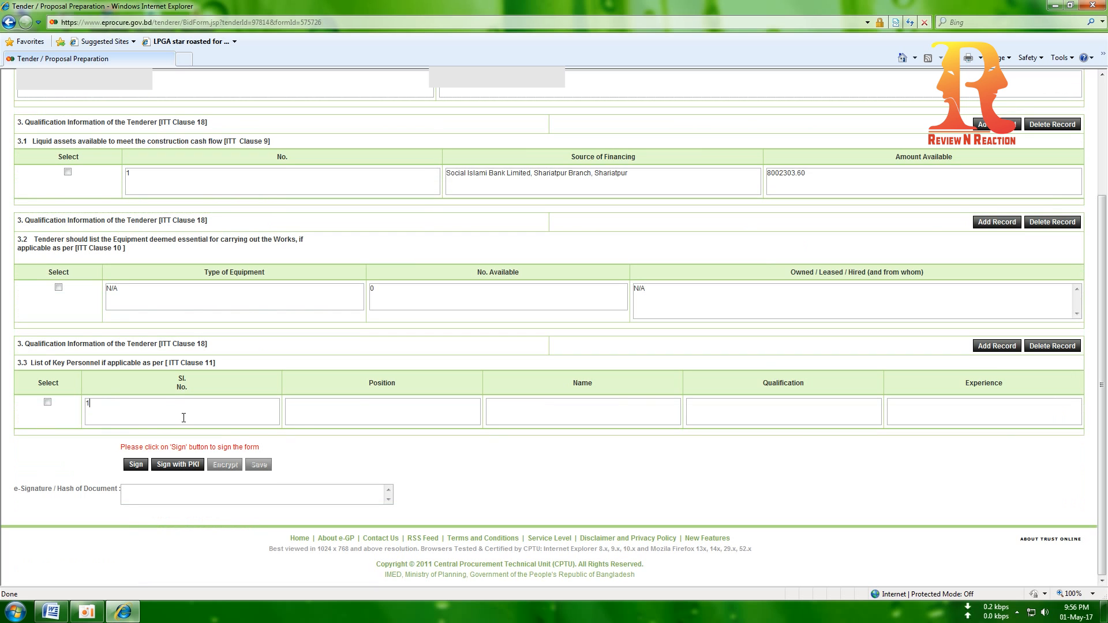
left_click(335, 414)
type("N/AN/A")
Sign the Tenderer Information Form with the account password, encrypt it and save the form
left_click(136, 464)
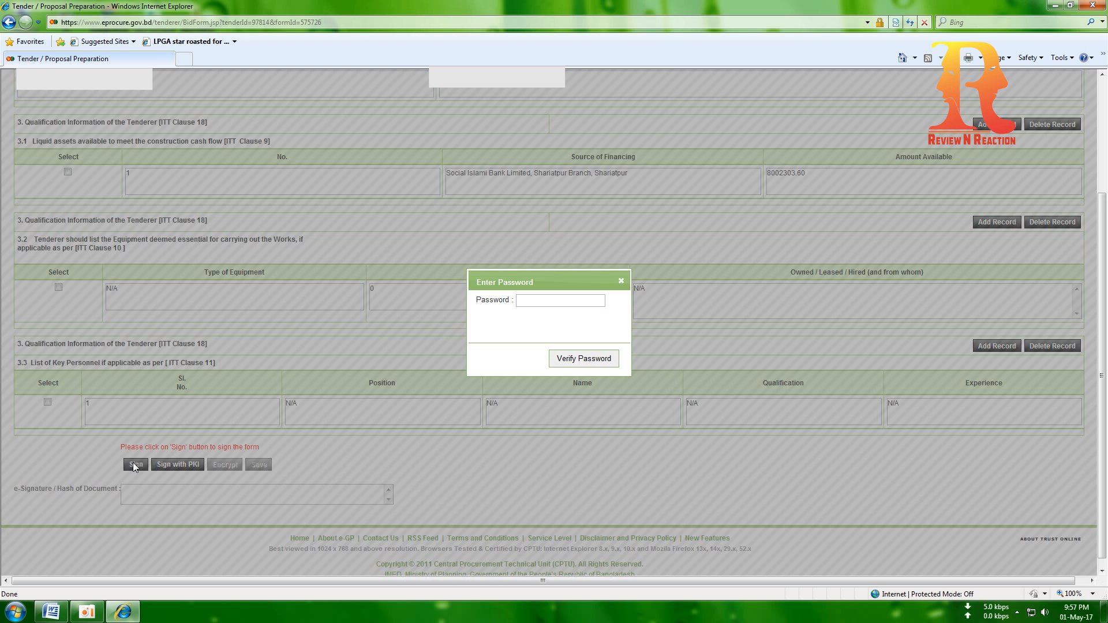
type("*********")
left_click(565, 360)
left_click(223, 465)
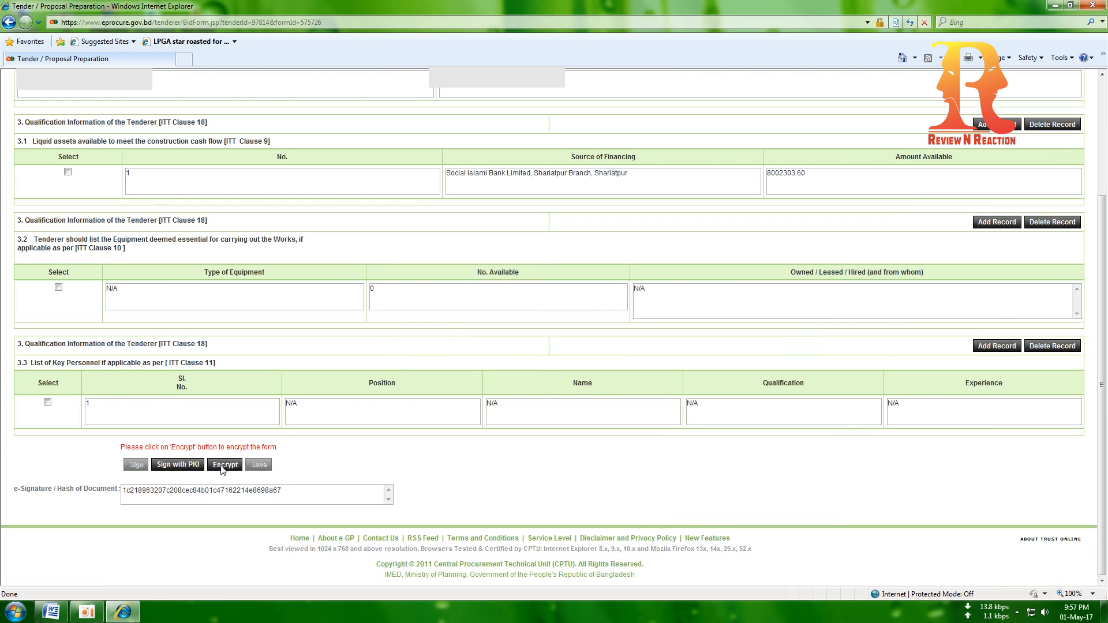
left_click(258, 465)
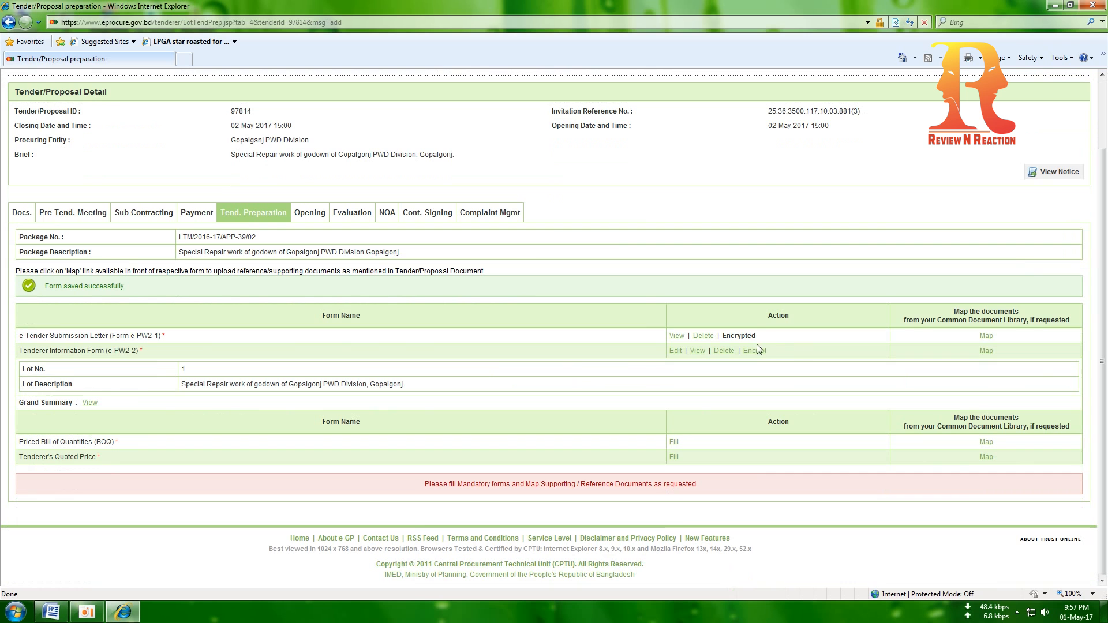
Decrypt the Tenderer Information Form (e-PW2-2) with the account password, encrypt and save it, and accept the encryption instruction
left_click(754, 354)
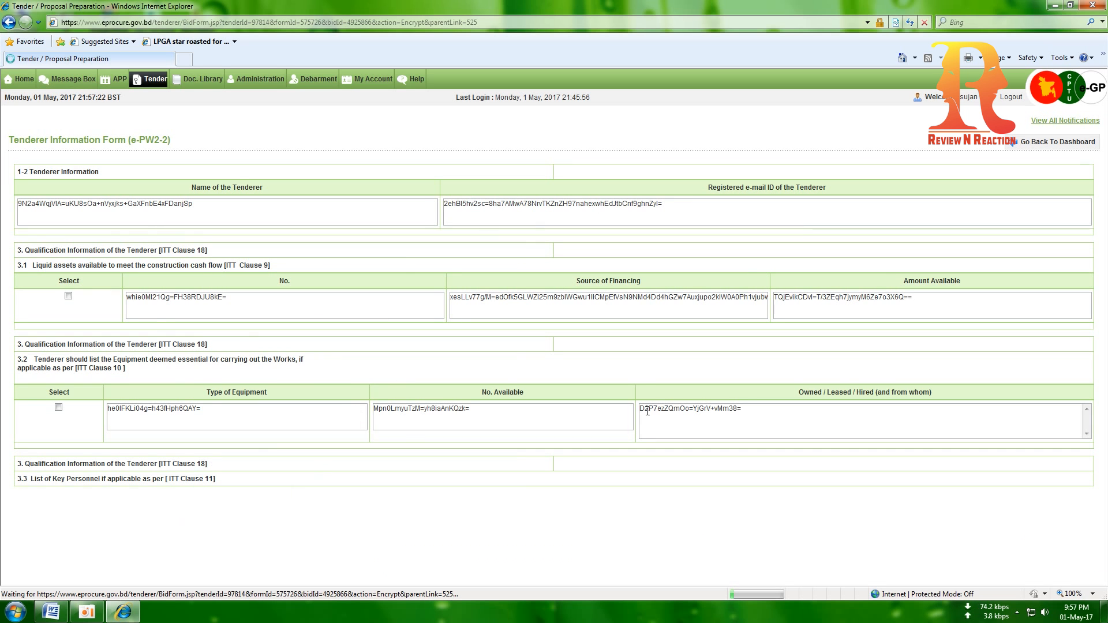
scroll(591, 376, "down", 3)
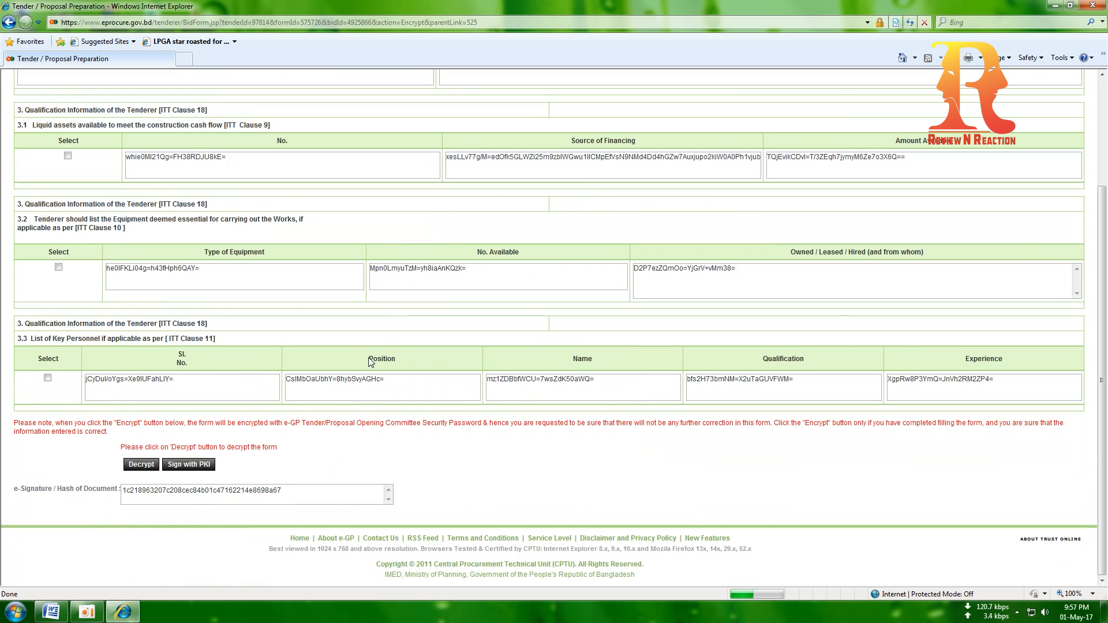
left_click(142, 465)
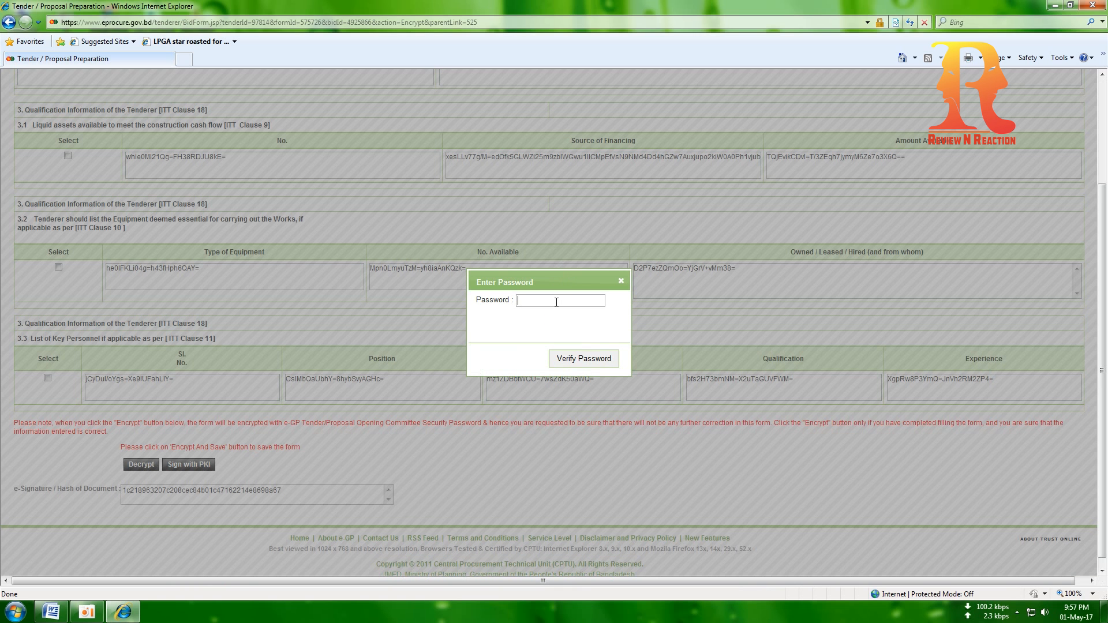
type("•••••••••")
left_click(584, 360)
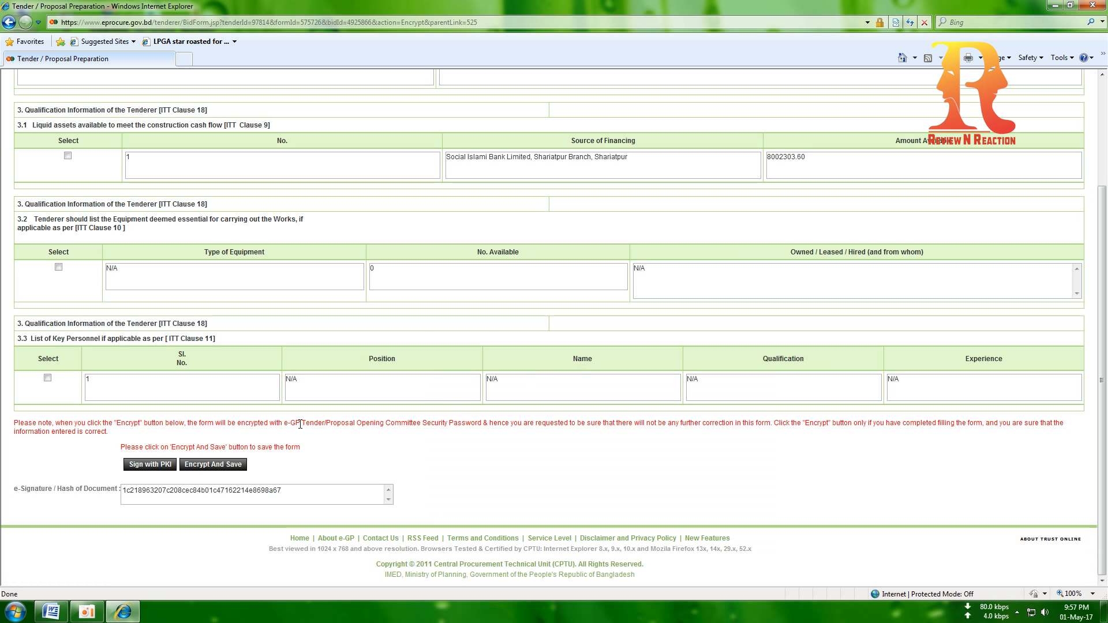
left_click(215, 466)
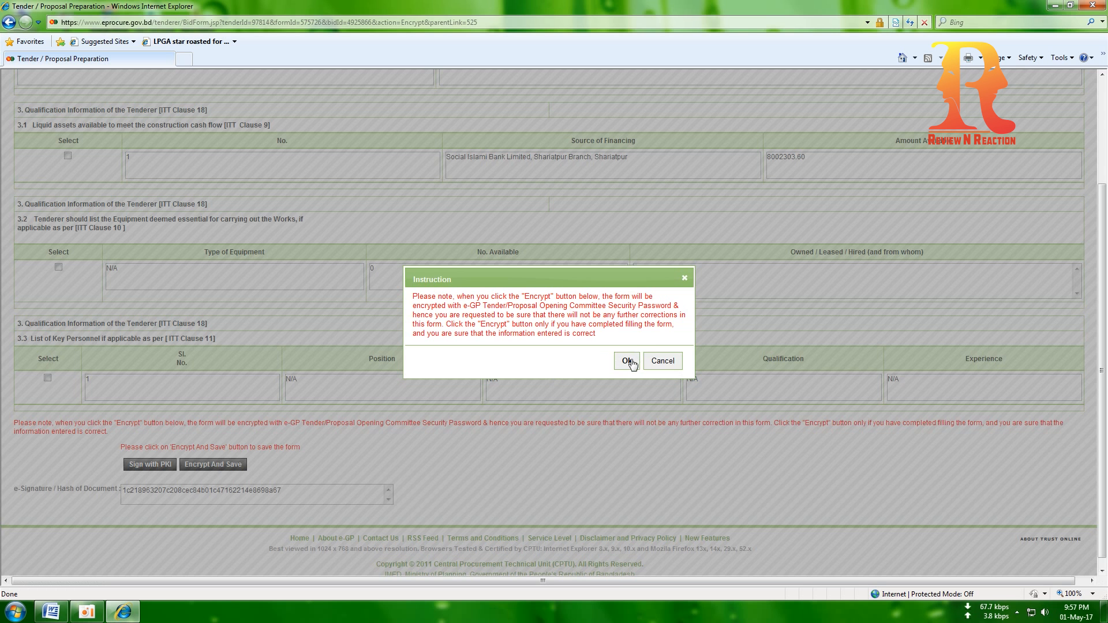
left_click(627, 361)
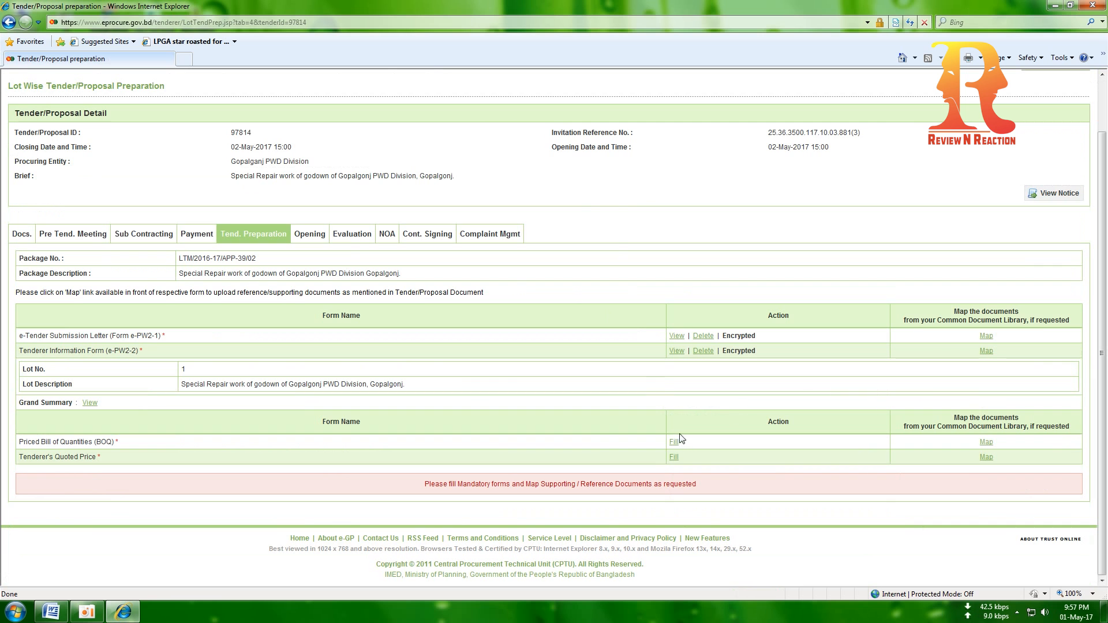
For the e-Tender Submission Letter, map the Authorization Letter file as "Authorization Letter to submit the Tender on behalf of Tenderer"
left_click(988, 340)
scroll(181, 248, "down", 8)
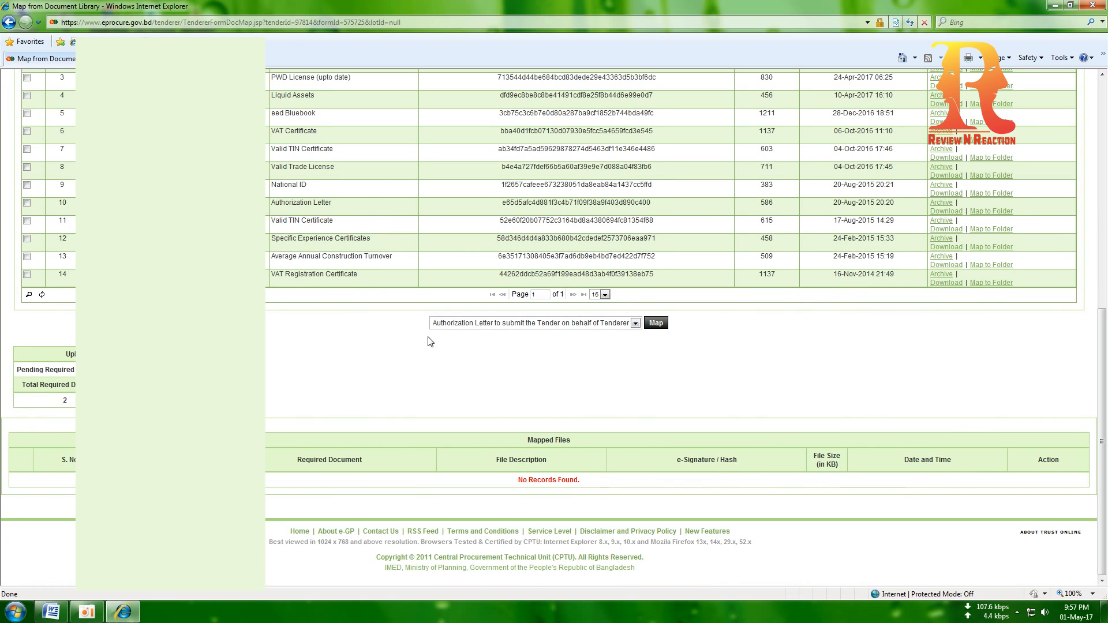
scroll(433, 341, "up", 2)
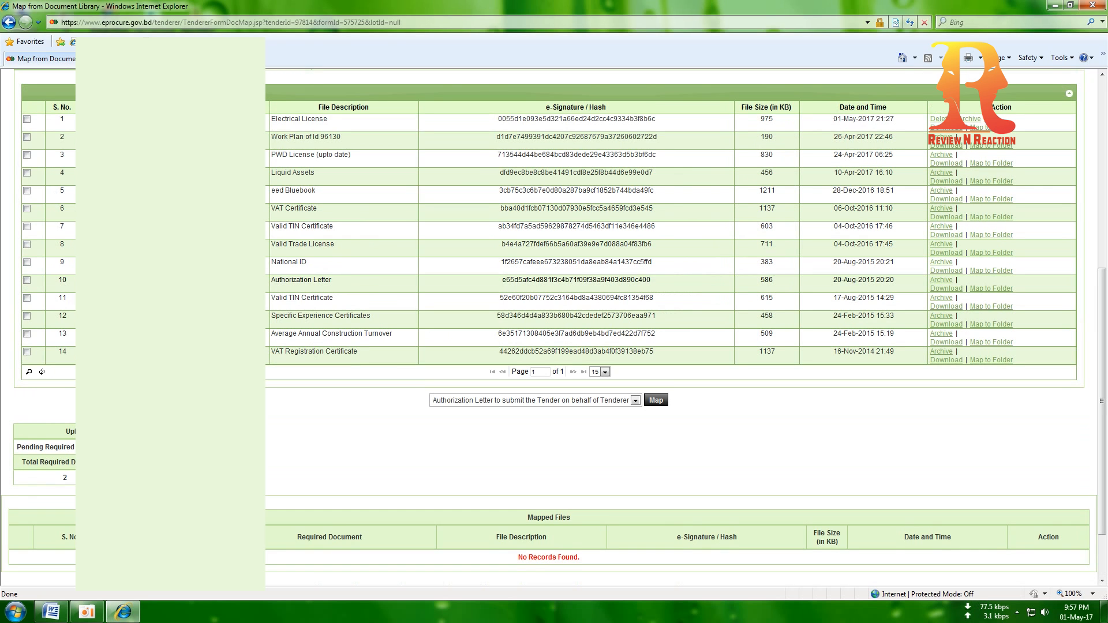
left_click(27, 281)
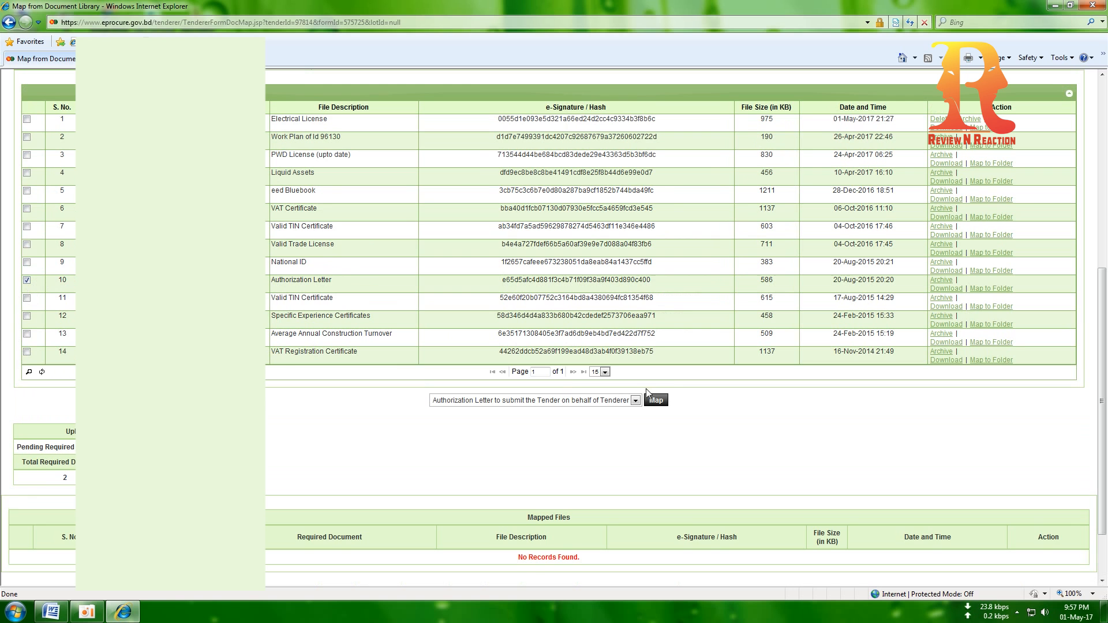
left_click(654, 402)
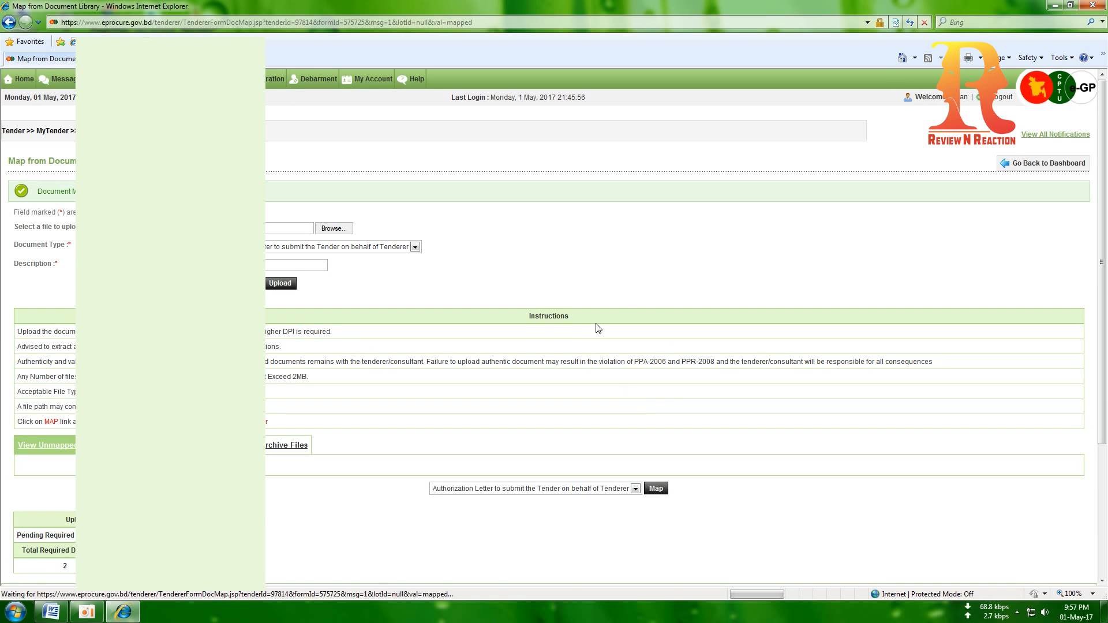
Map the National ID file as "National ID of Authorised Person" and return to the tender preparation page
scroll(579, 349, "down", 4)
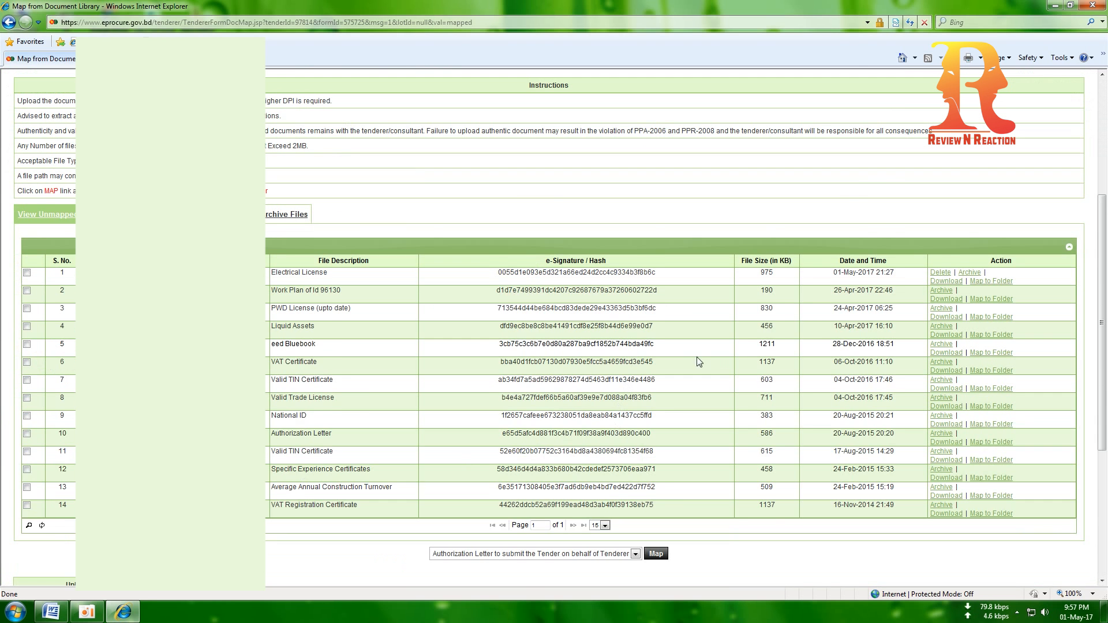
scroll(638, 482, "down", 2)
left_click(636, 477)
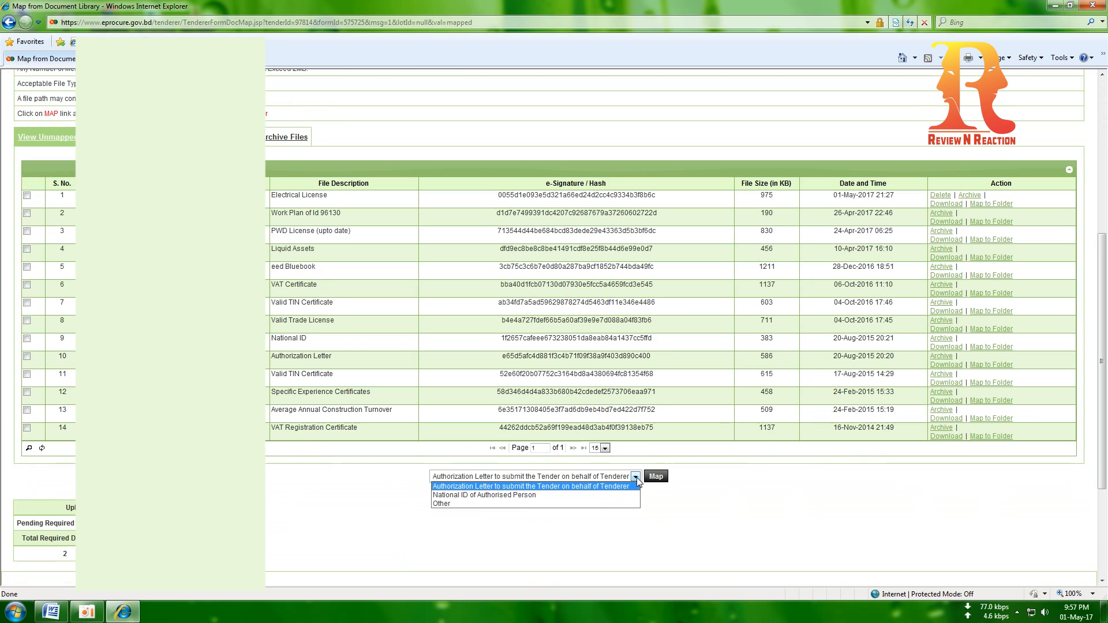
left_click(521, 495)
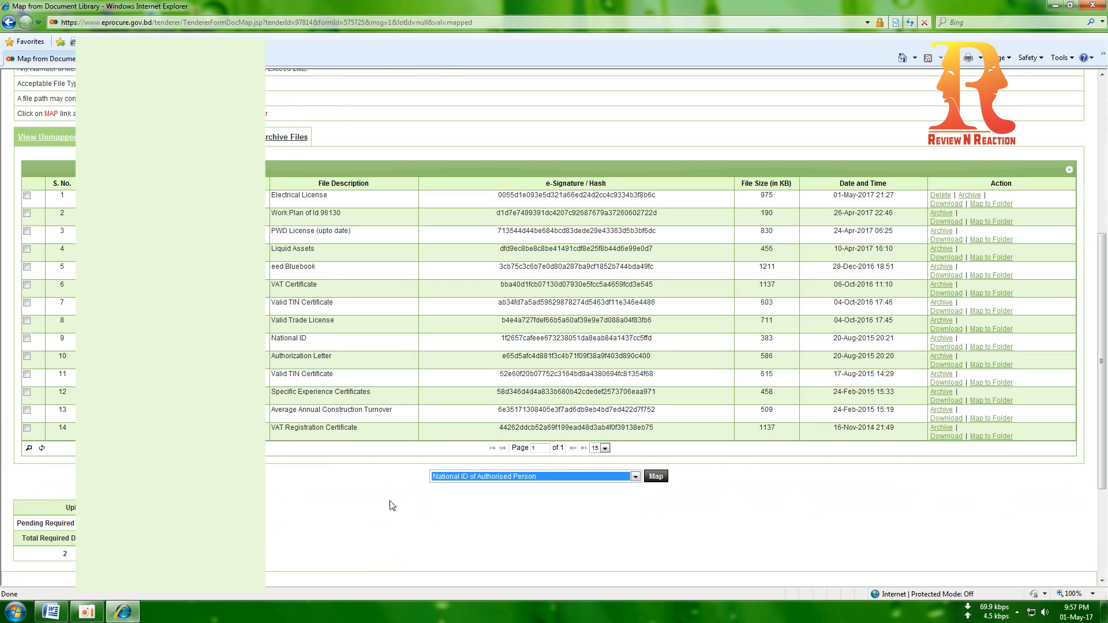
left_click(26, 338)
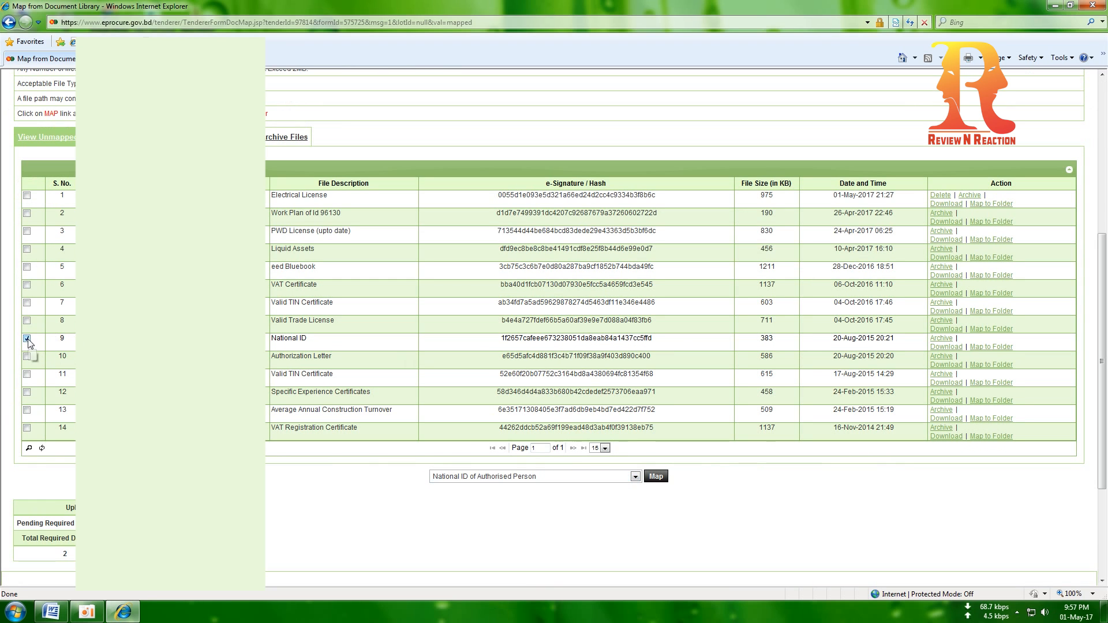
left_click(654, 479)
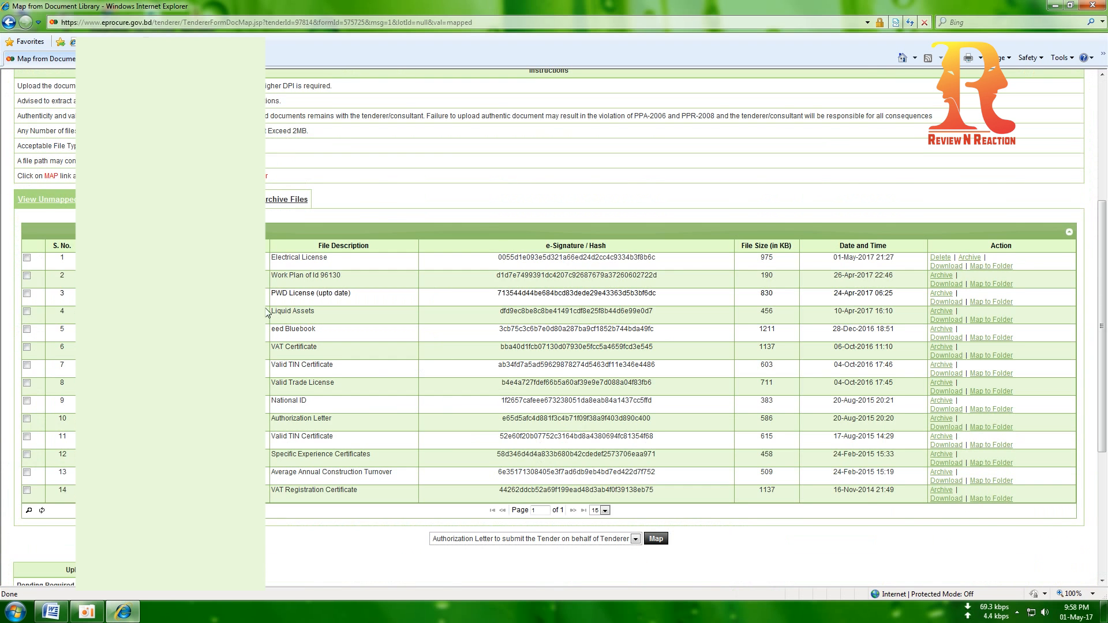
scroll(383, 366, "up", 3)
scroll(831, 319, "up", 2)
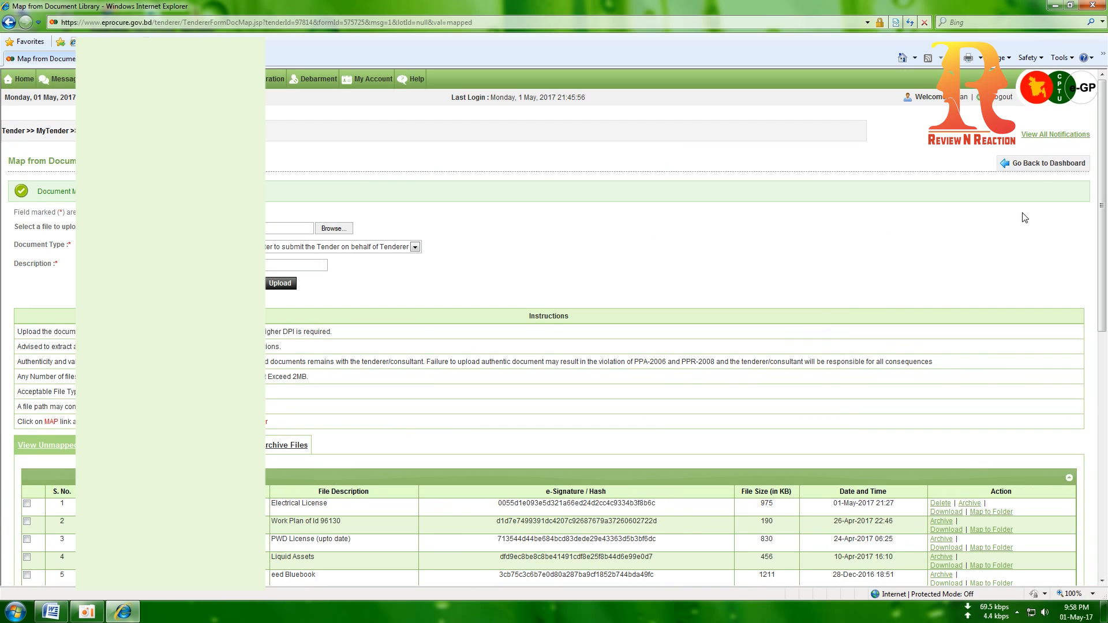
left_click(1048, 163)
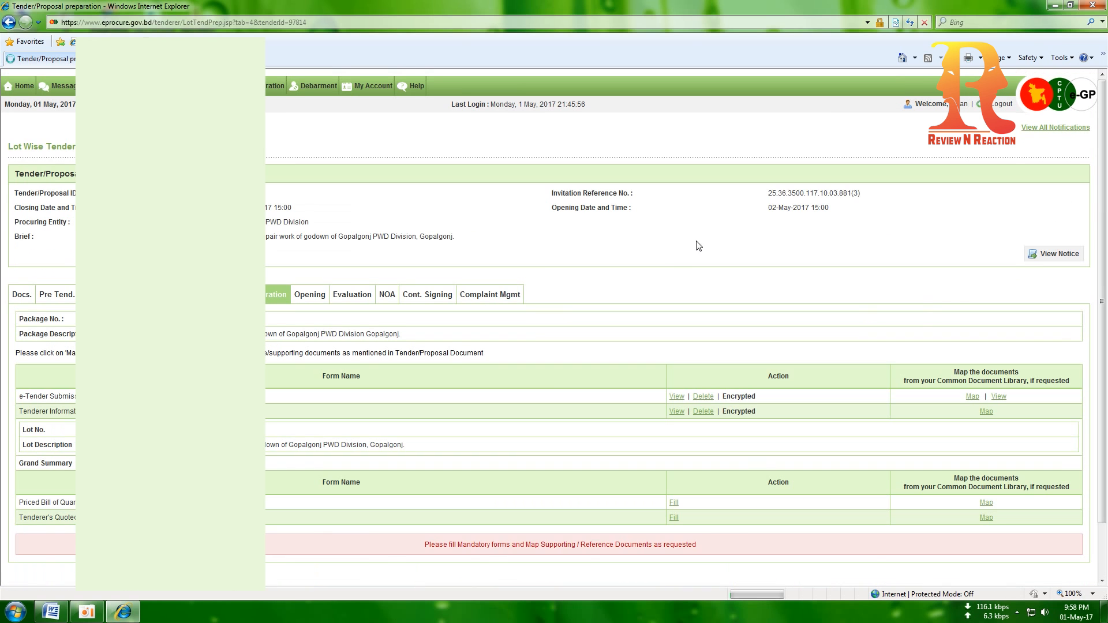
Open document mapping for the Tenderer Information Form and map the Valid Trade License file as "Valid Trade License"
scroll(952, 294, "down", 2)
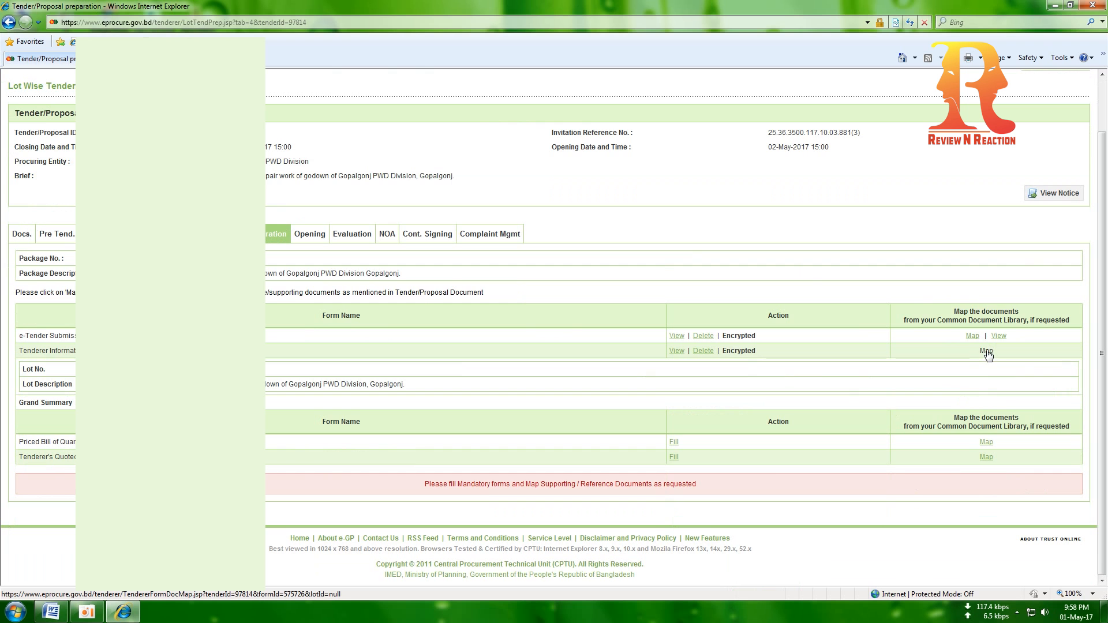
left_click(986, 351)
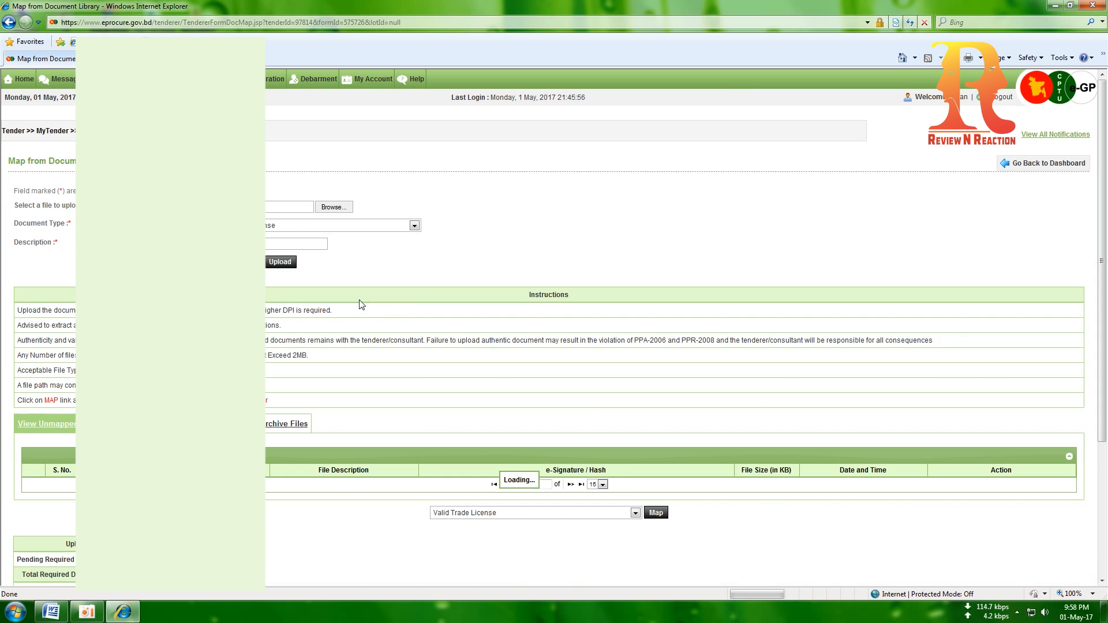
scroll(404, 254, "down", 3)
scroll(399, 254, "down", 4)
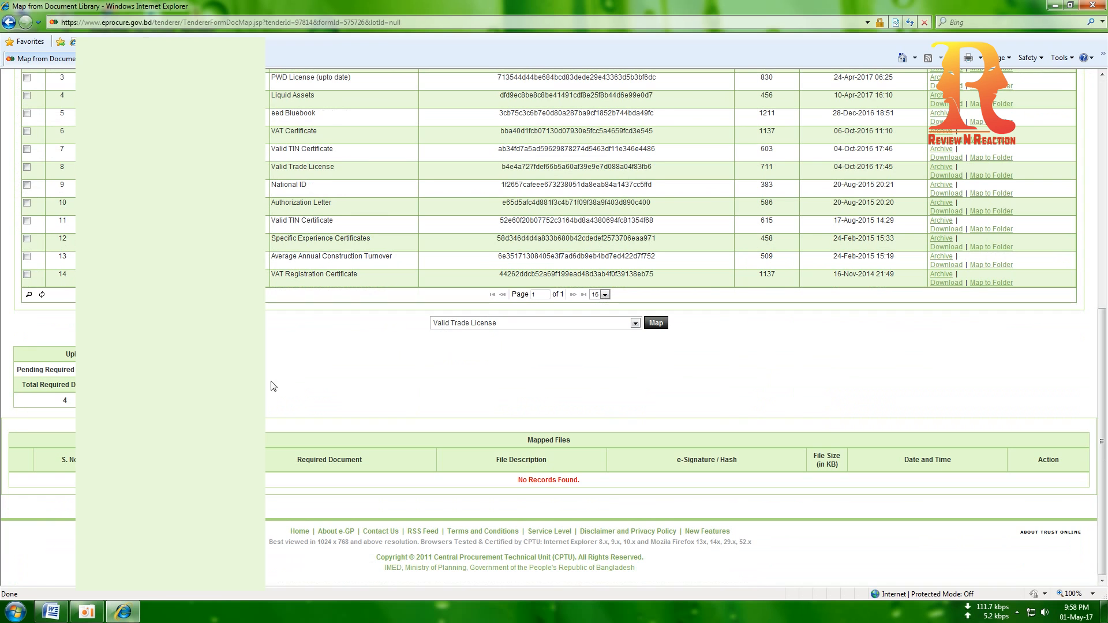
scroll(333, 372, "up", 7)
scroll(440, 292, "down", 5)
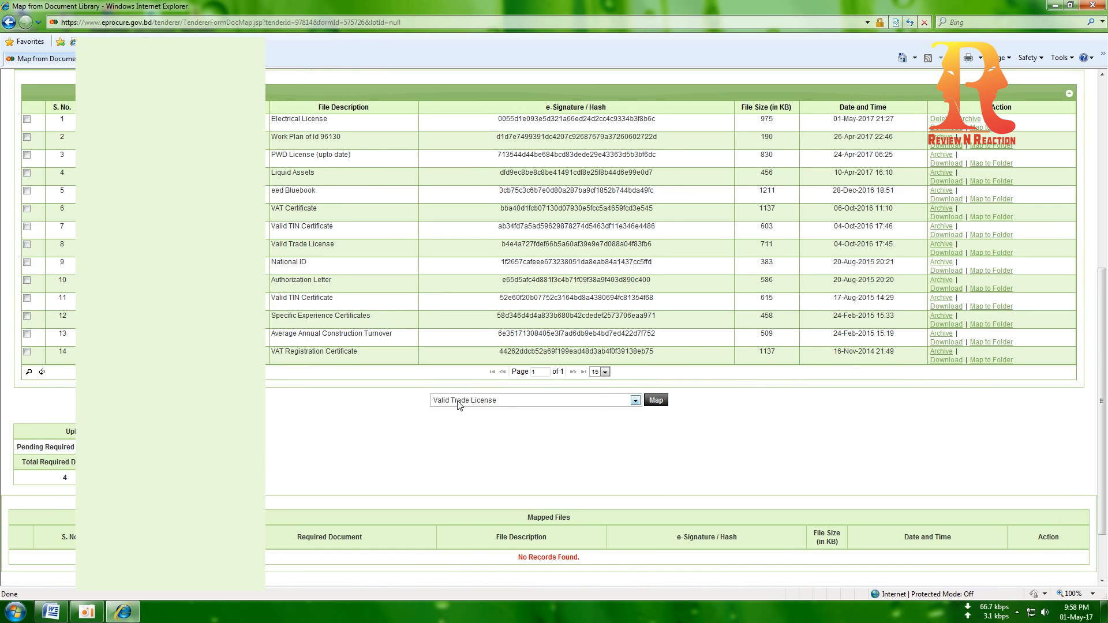
scroll(459, 406, "up", 3)
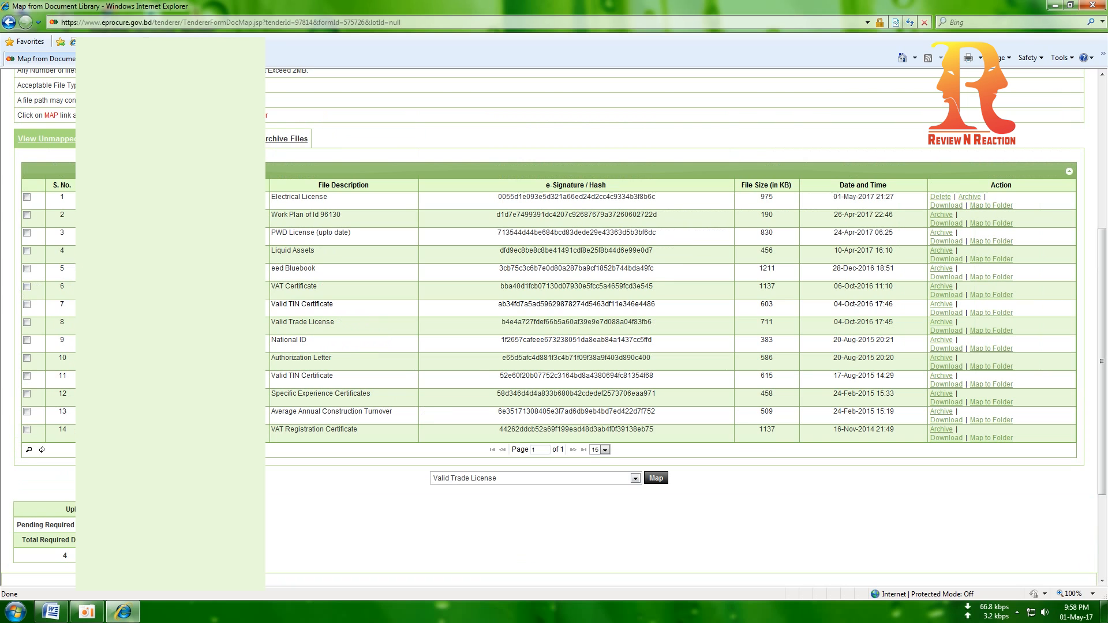
left_click(26, 323)
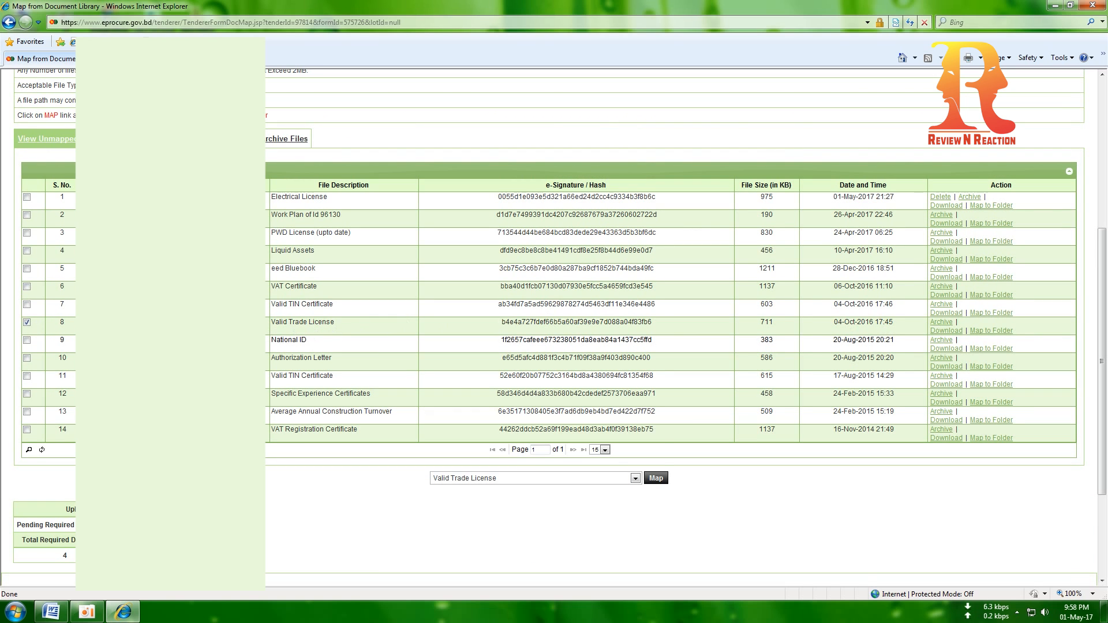
left_click(656, 478)
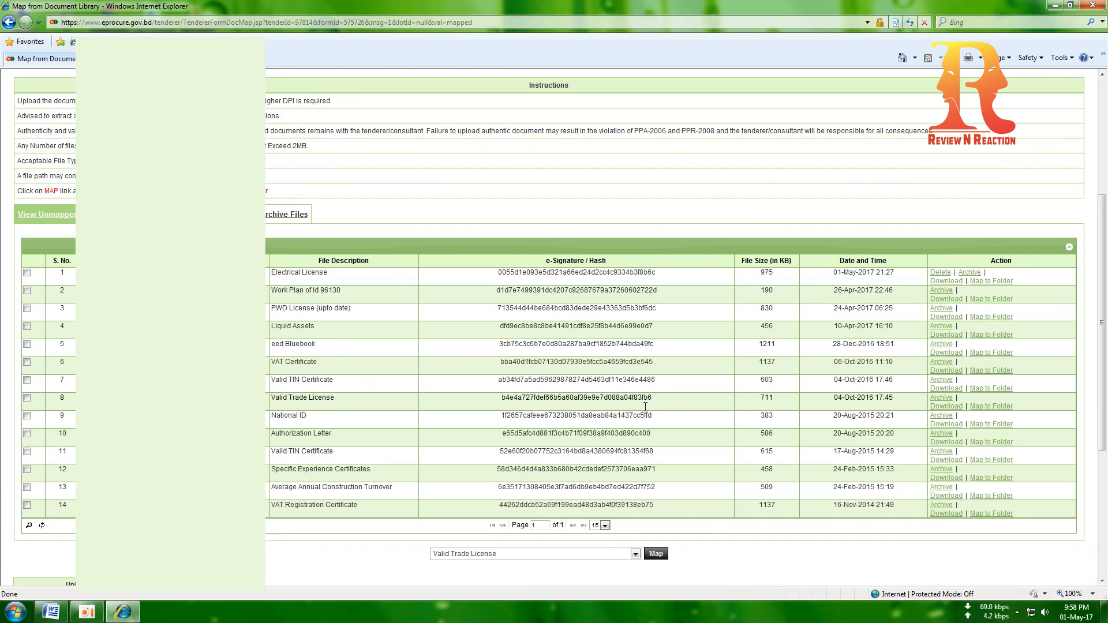
Map the Valid TIN Certificate file dated 04-Oct-2016 as the required "Valid TIN Certificate"
scroll(635, 381, "down", 2)
left_click(636, 476)
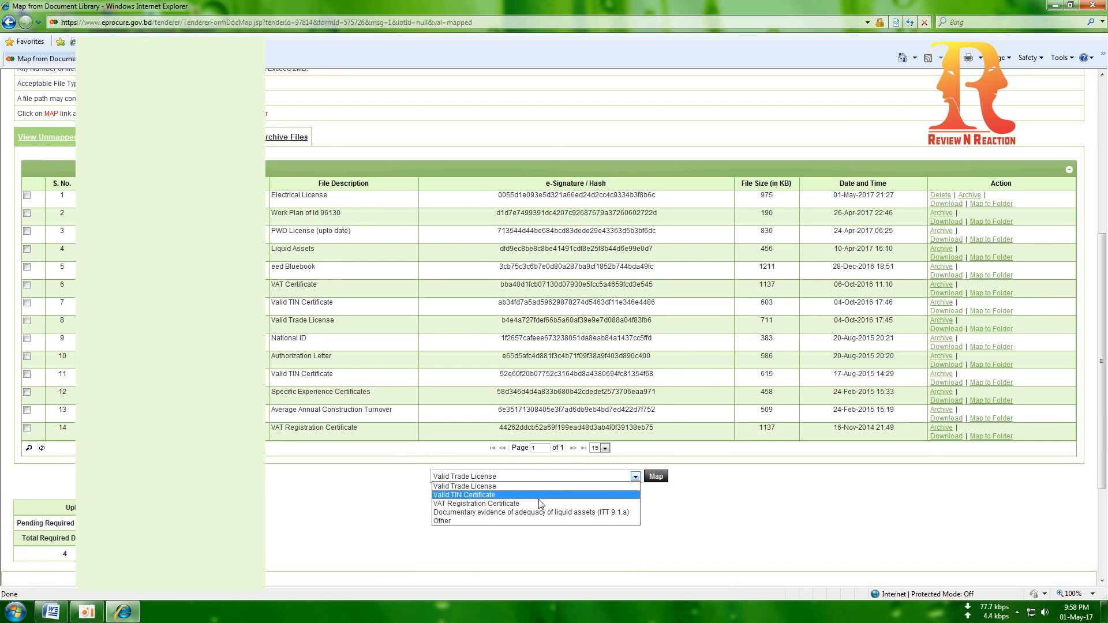
left_click(477, 503)
scroll(277, 458, "up", 5)
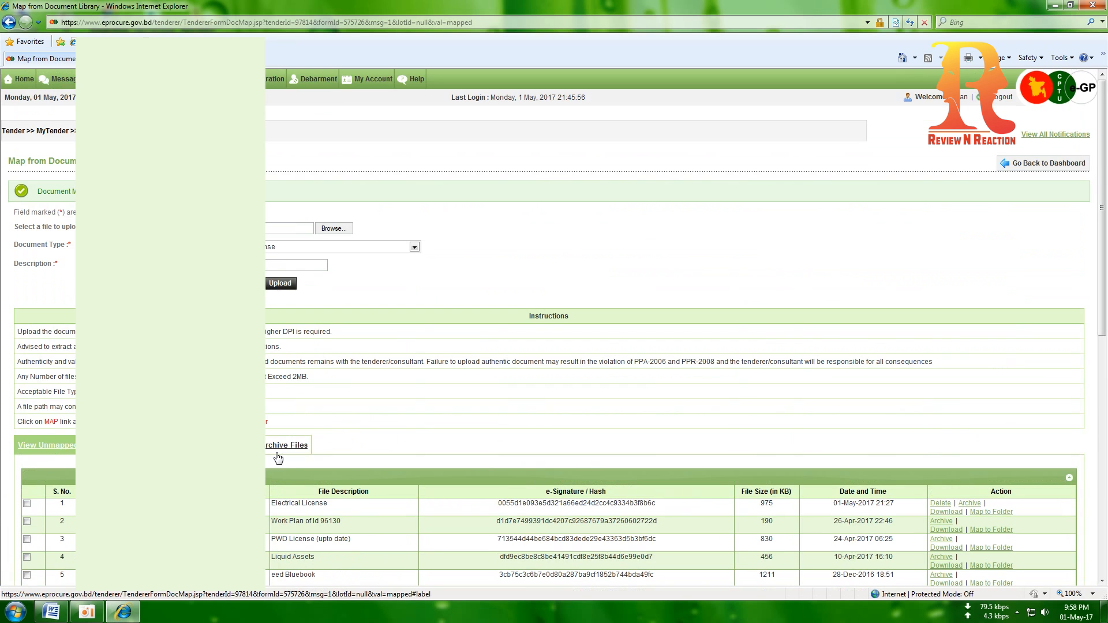
scroll(277, 458, "down", 5)
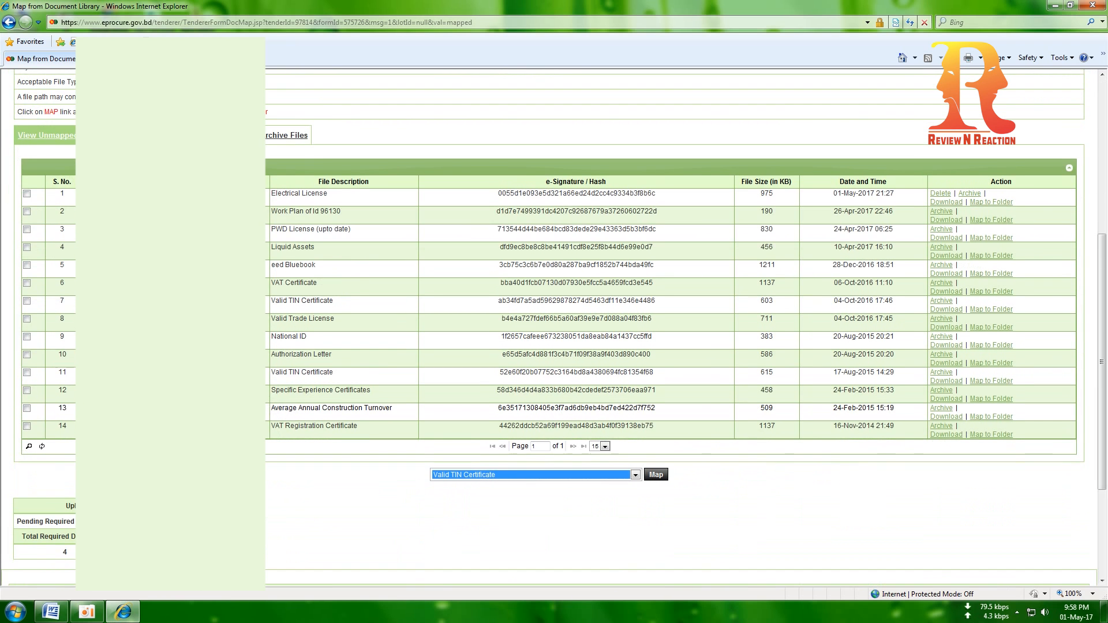
left_click(26, 301)
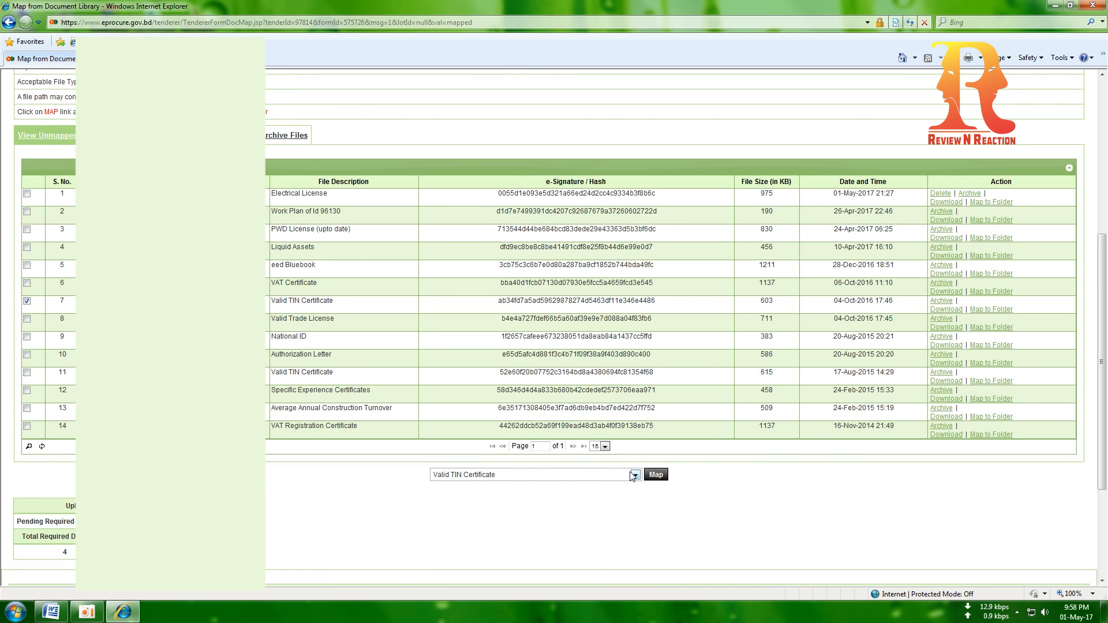
left_click(655, 475)
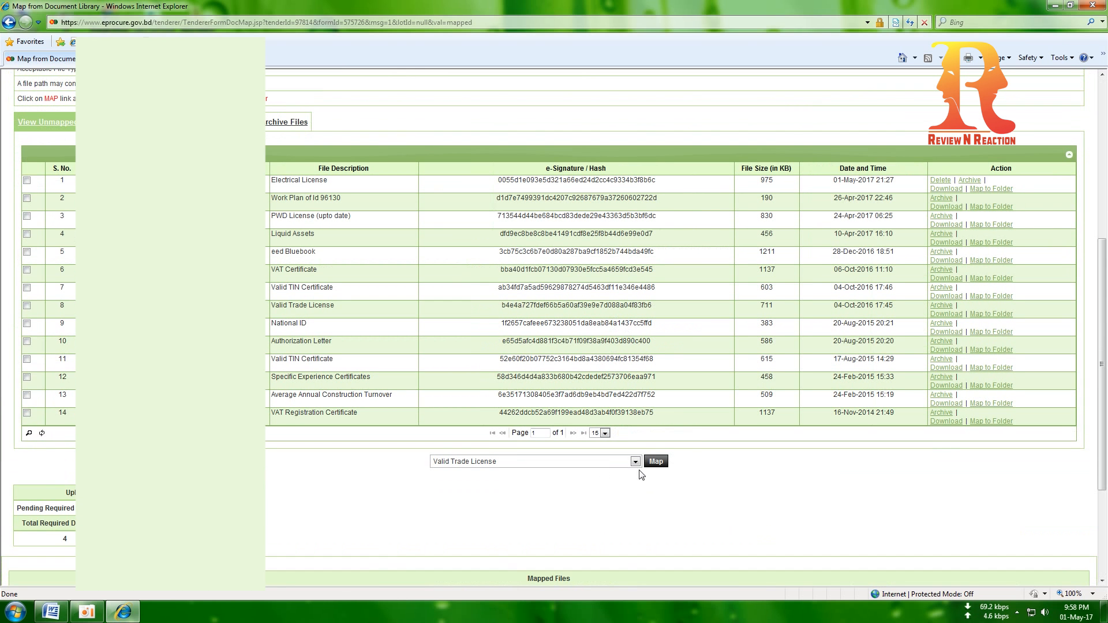
Map the VAT Certificate file dated 06-Oct-2016 as the required "VAT Registration Certificate"
left_click(634, 462)
left_click(489, 488)
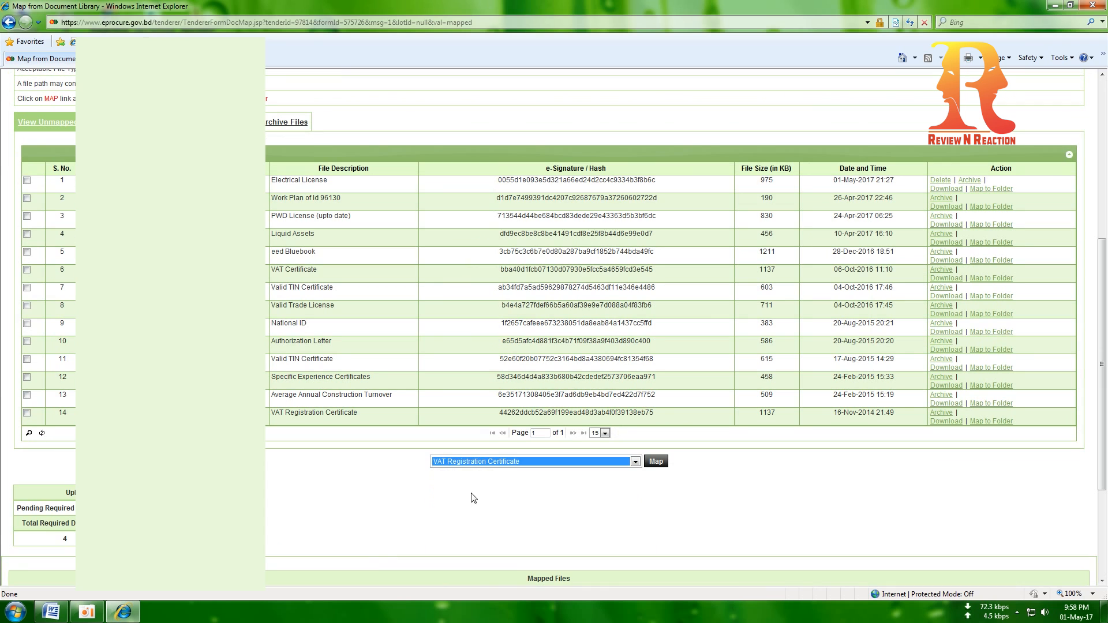
left_click(26, 270)
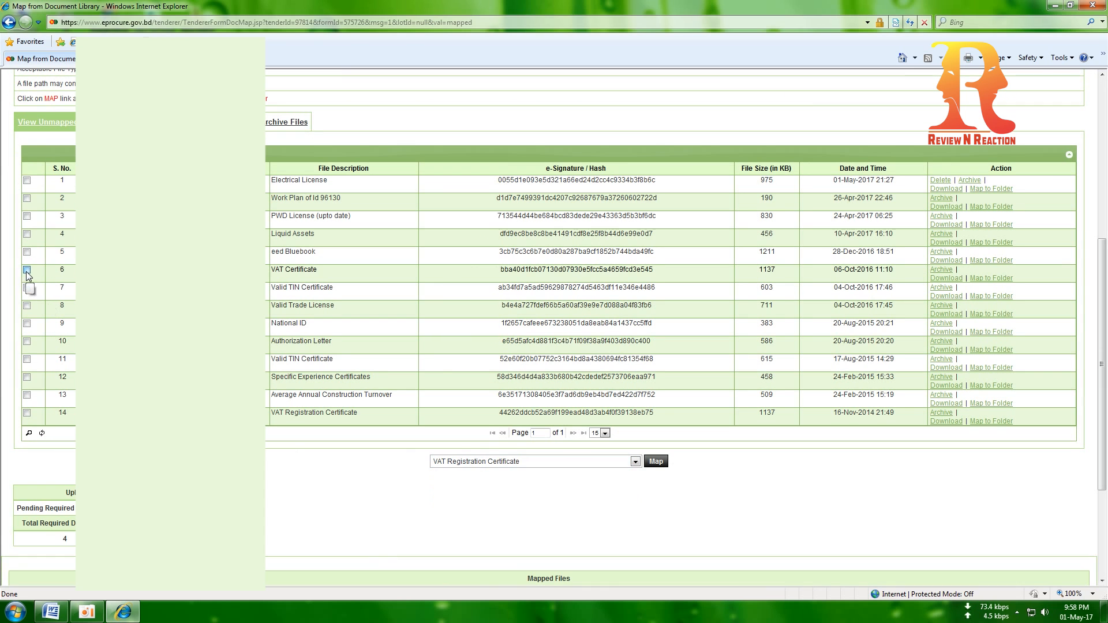
left_click(658, 464)
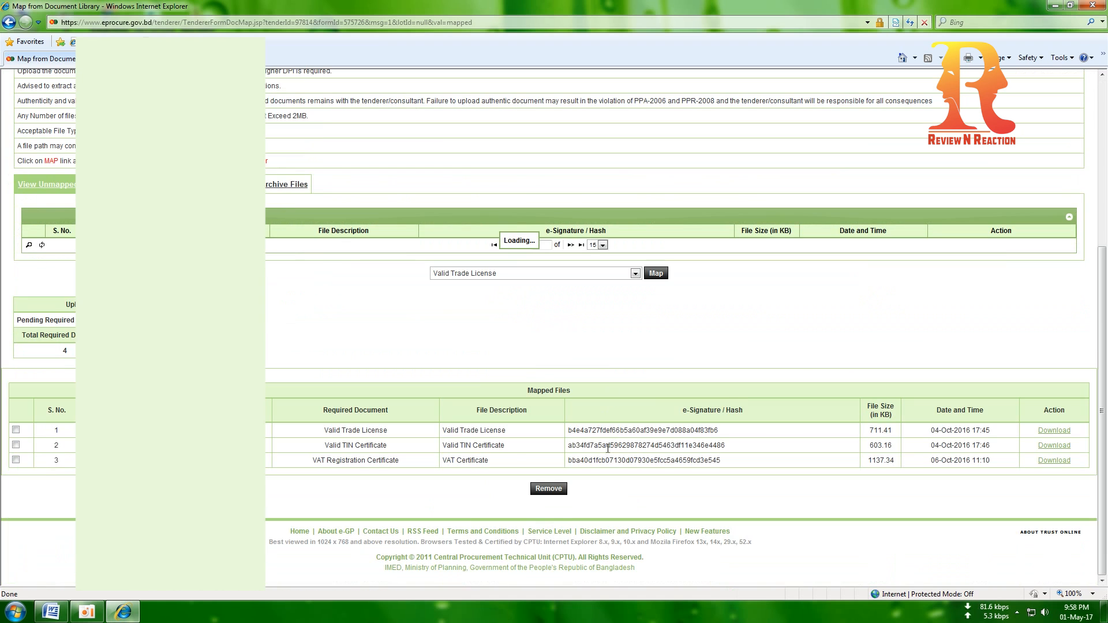
Map the Liquid Assets file as "Documentary evidence of adequacy of liquid assets (ITT 9.1.a)" for the Tenderer Information Form
scroll(638, 277, "down", 3)
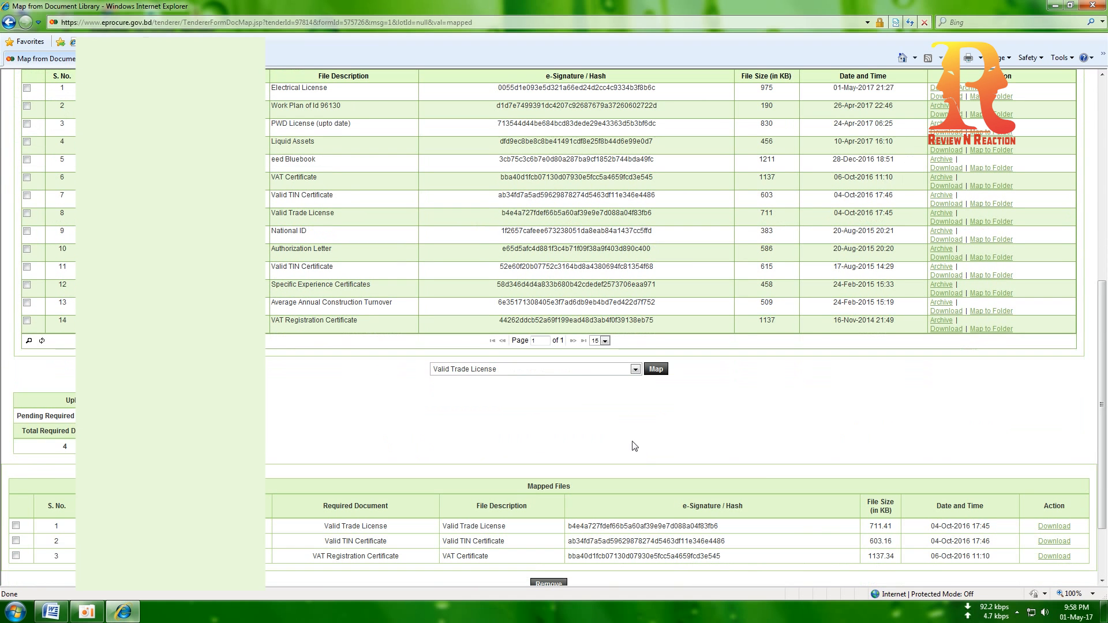
left_click(635, 372)
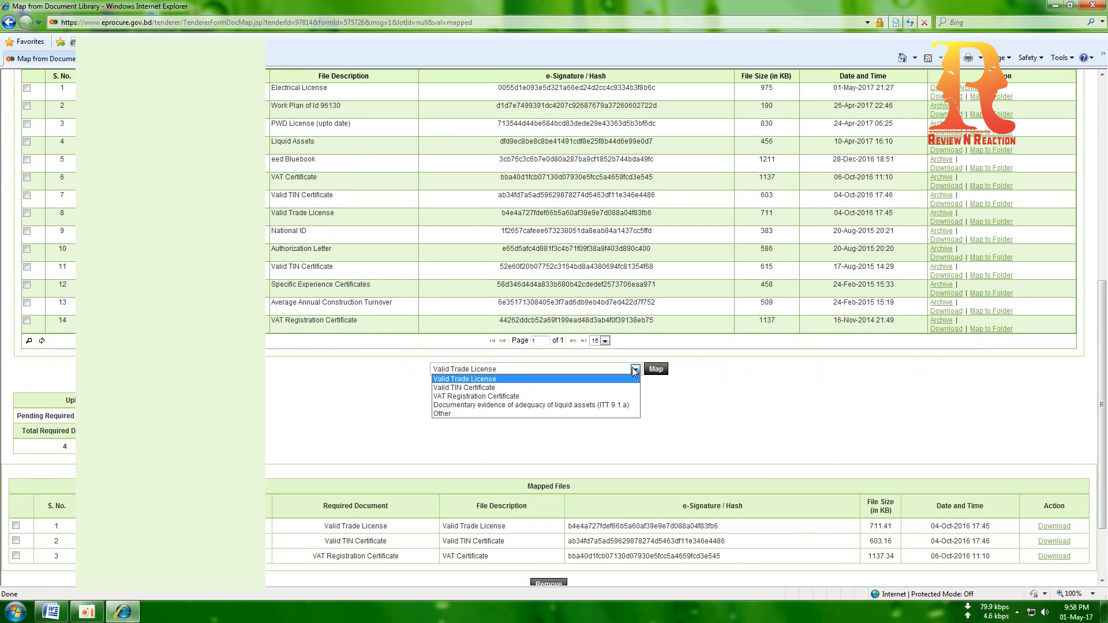
left_click(514, 405)
scroll(471, 398, "up", 2)
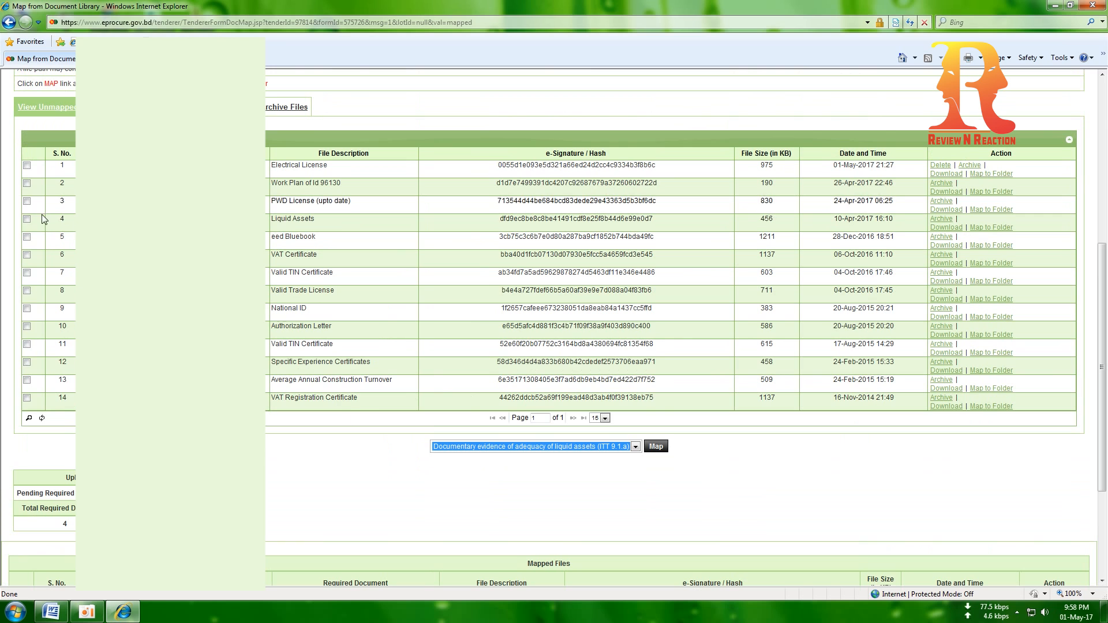
left_click(26, 219)
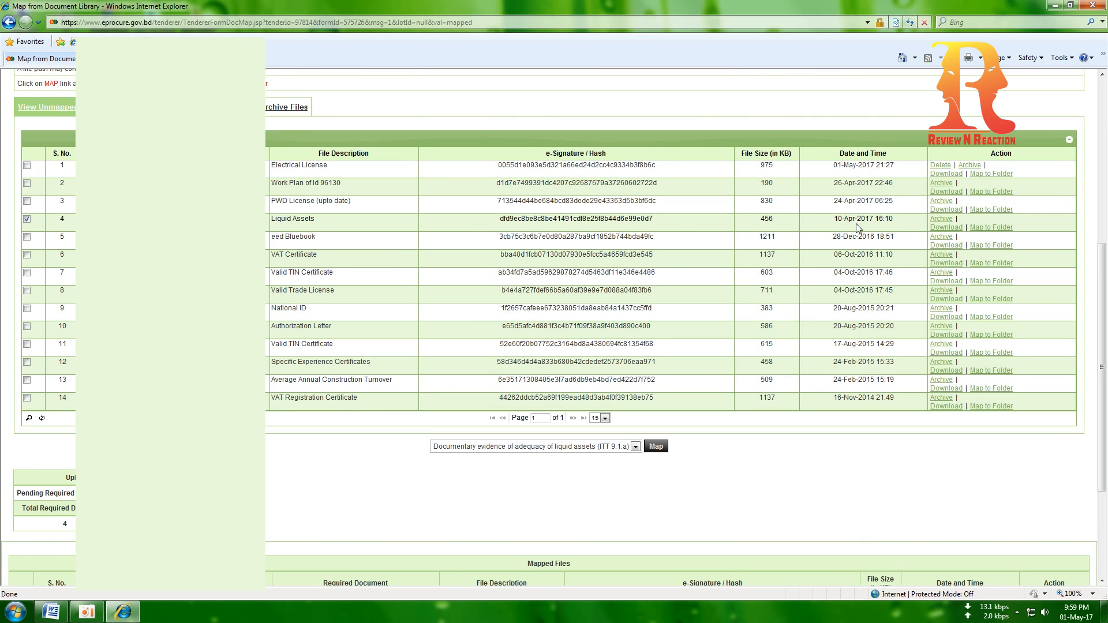
left_click(656, 447)
scroll(428, 368, "down", 5)
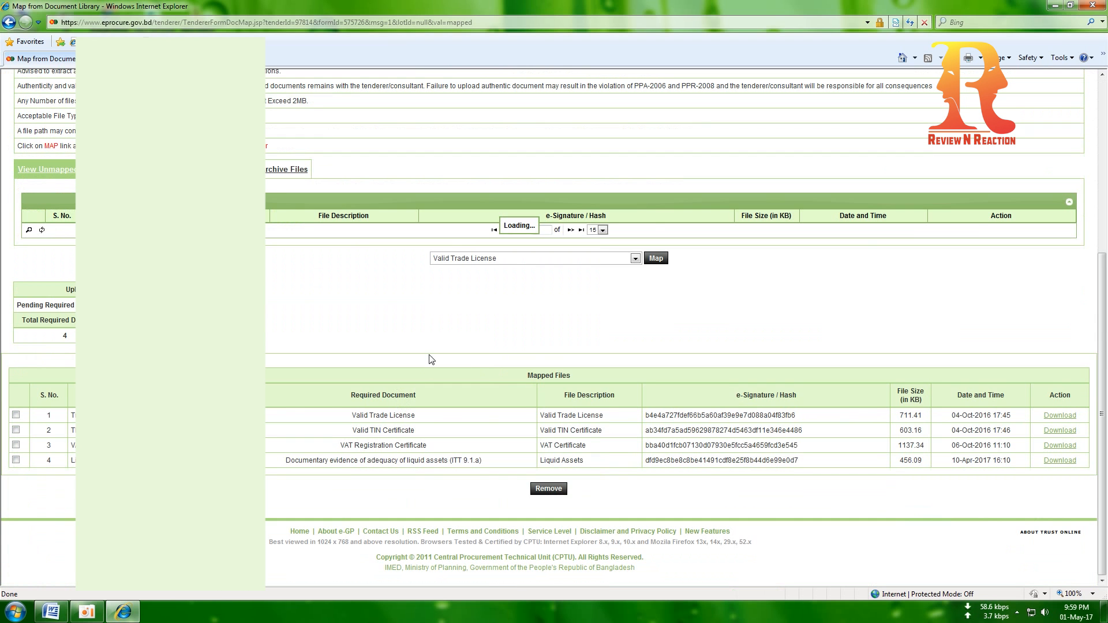
Map the "PWD License (upto date)" file as "Other" and return to the tender preparation page
scroll(397, 347, "down", 4)
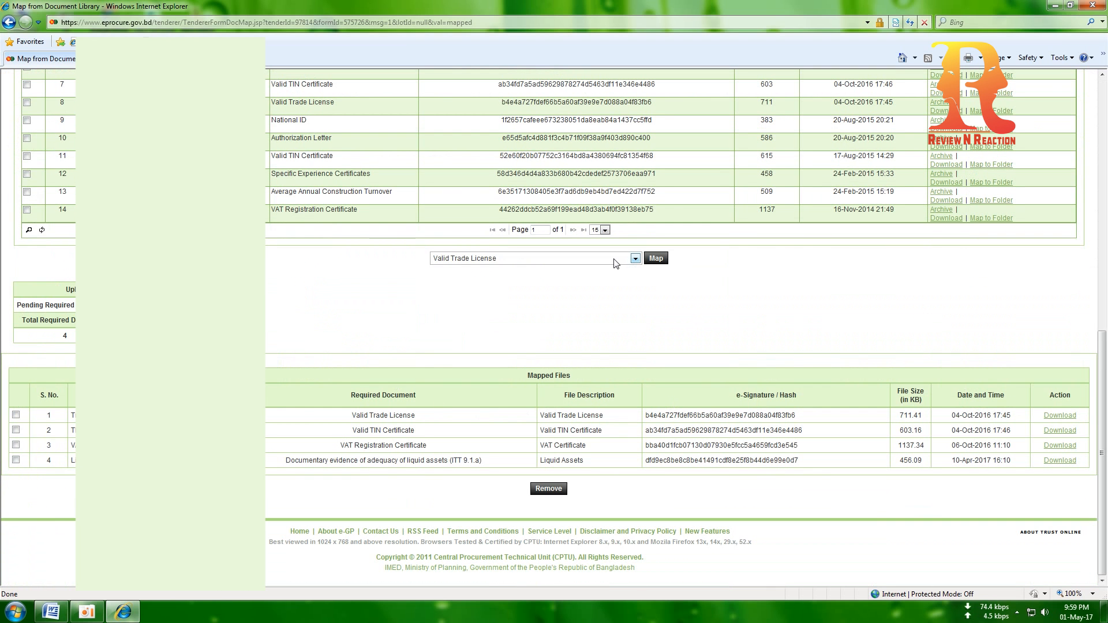
left_click(635, 259)
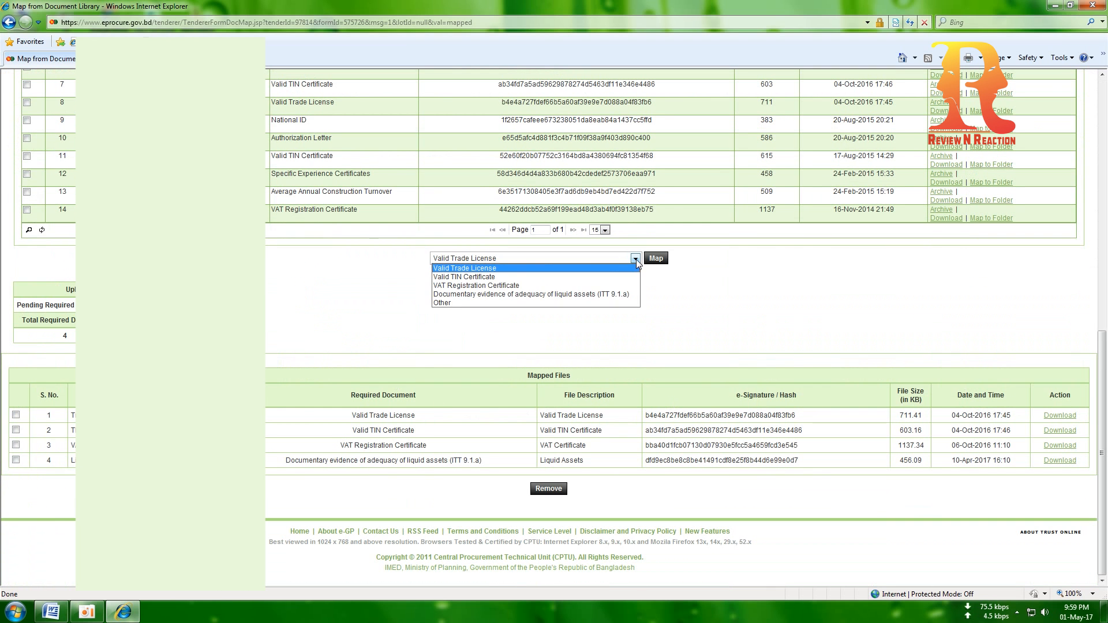
left_click(452, 305)
scroll(452, 311, "up", 3)
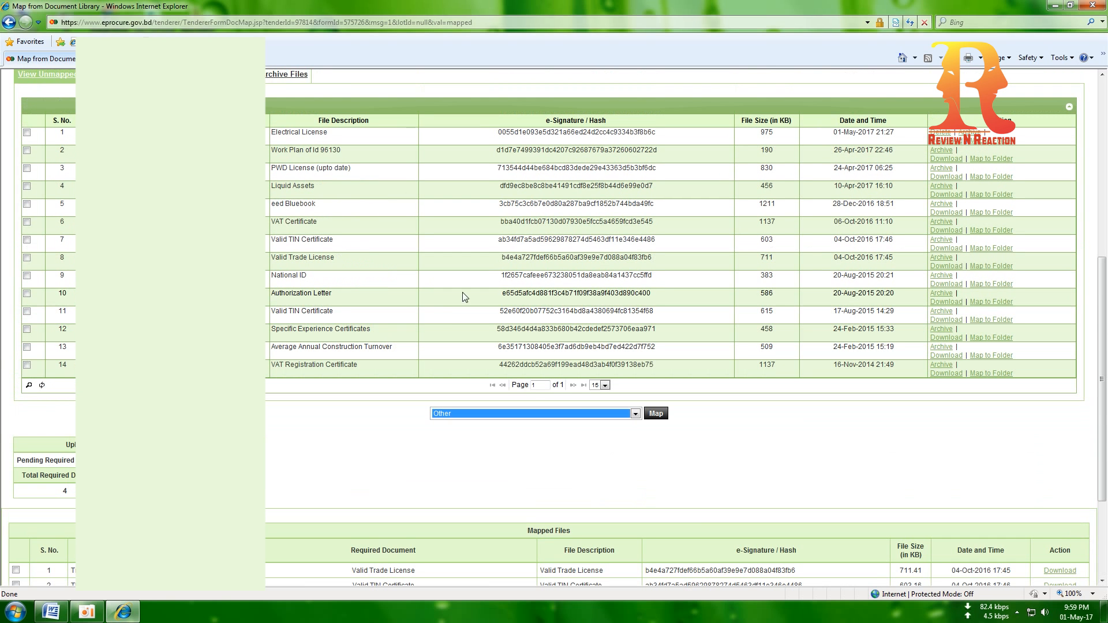
left_click(27, 168)
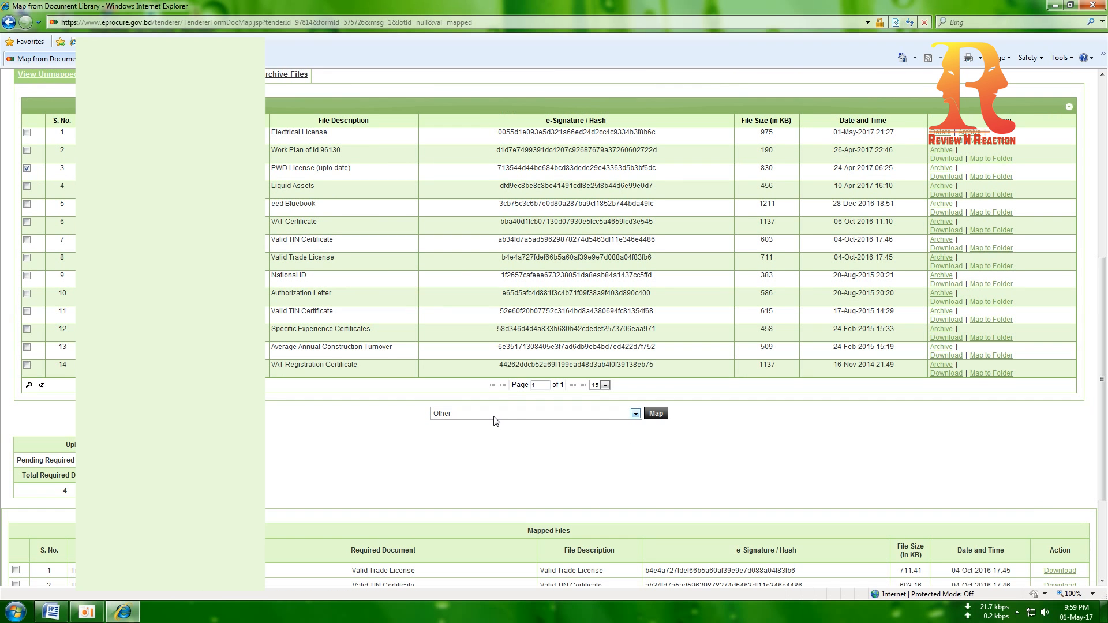
scroll(494, 421, "up", 6)
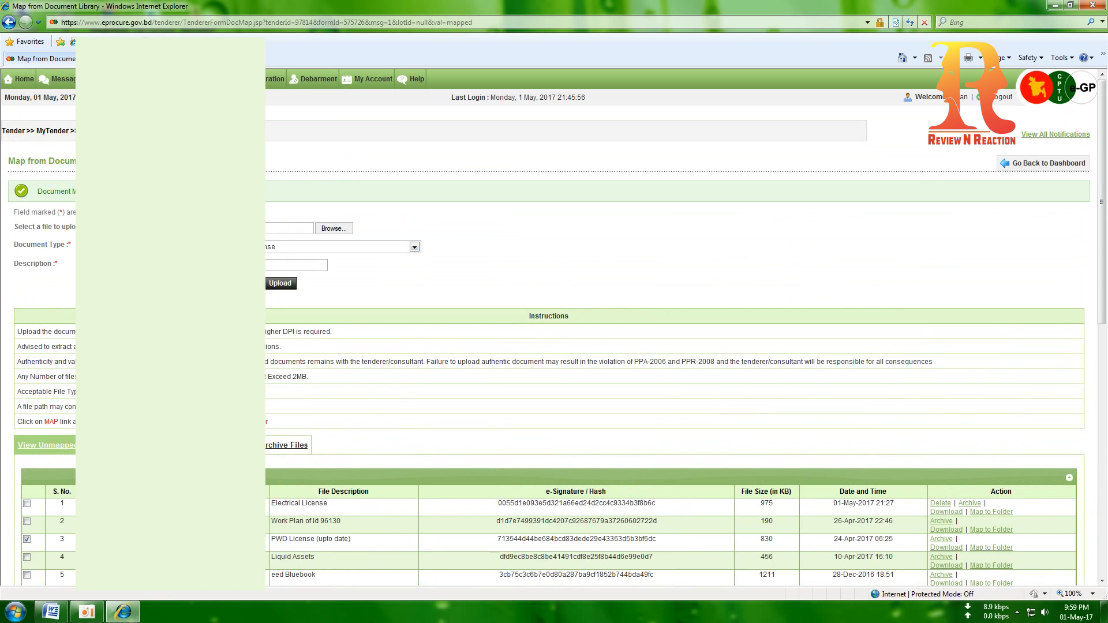
scroll(446, 331, "down", 9)
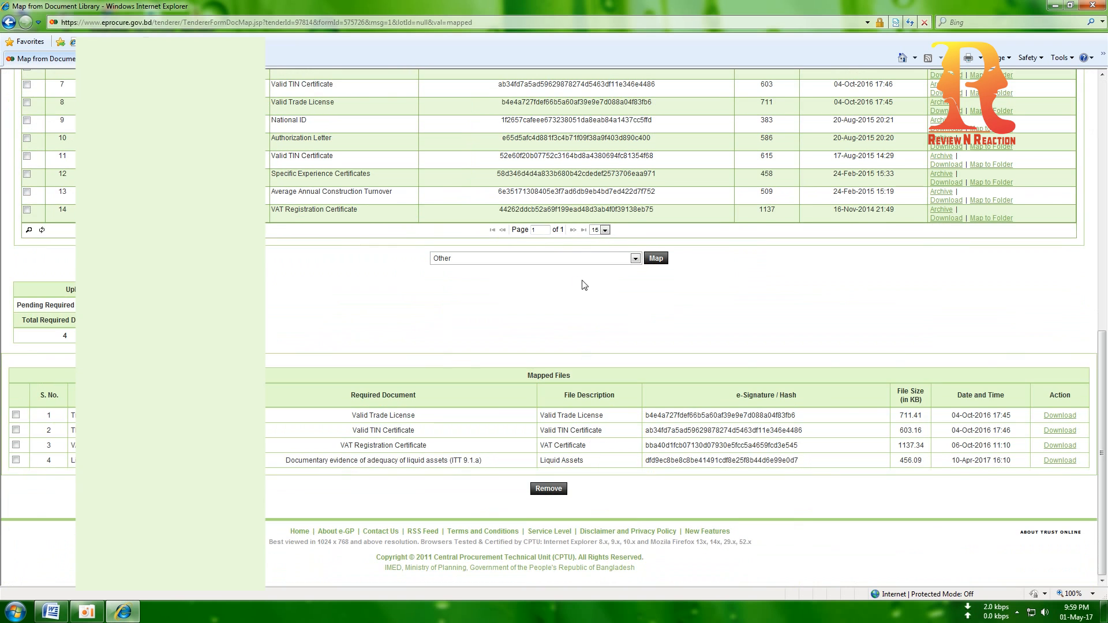
scroll(373, 169, "up", 9)
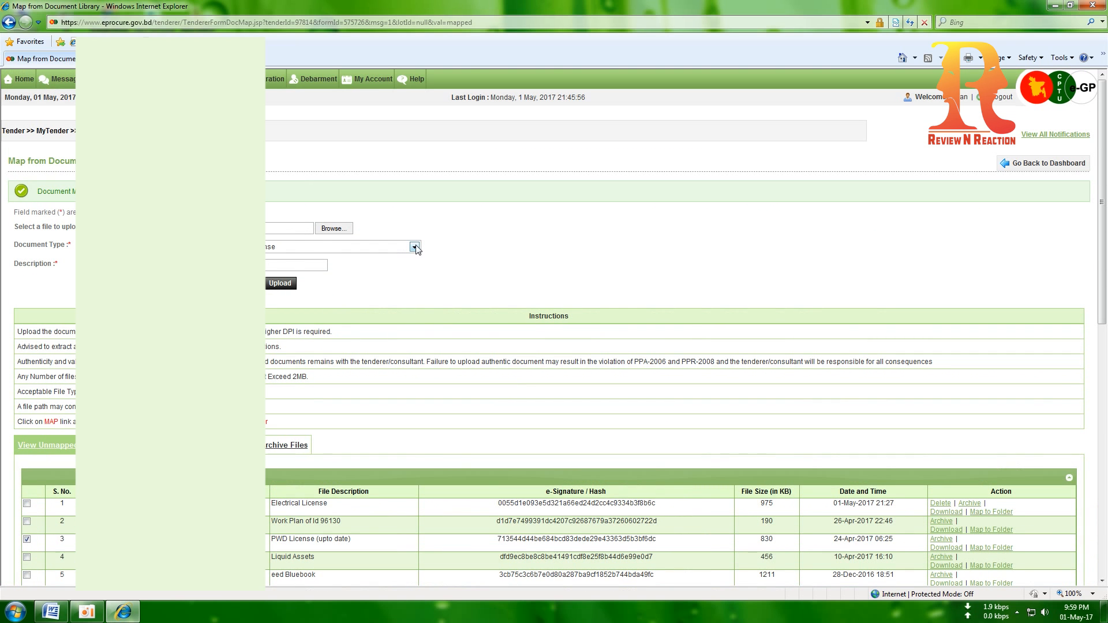
scroll(398, 254, "down", 9)
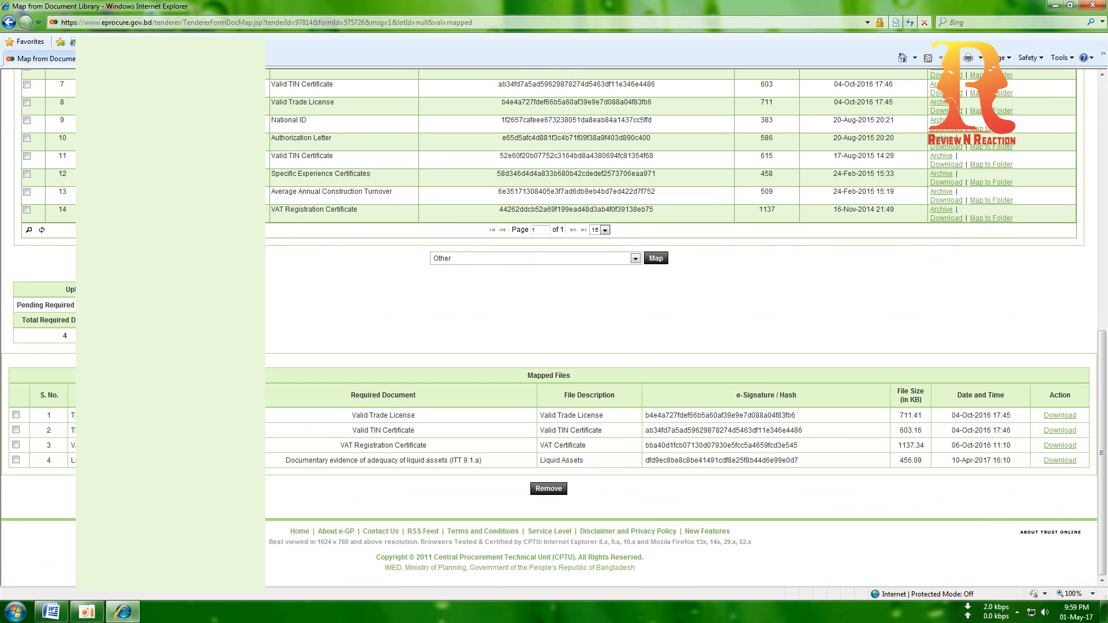
left_click(655, 258)
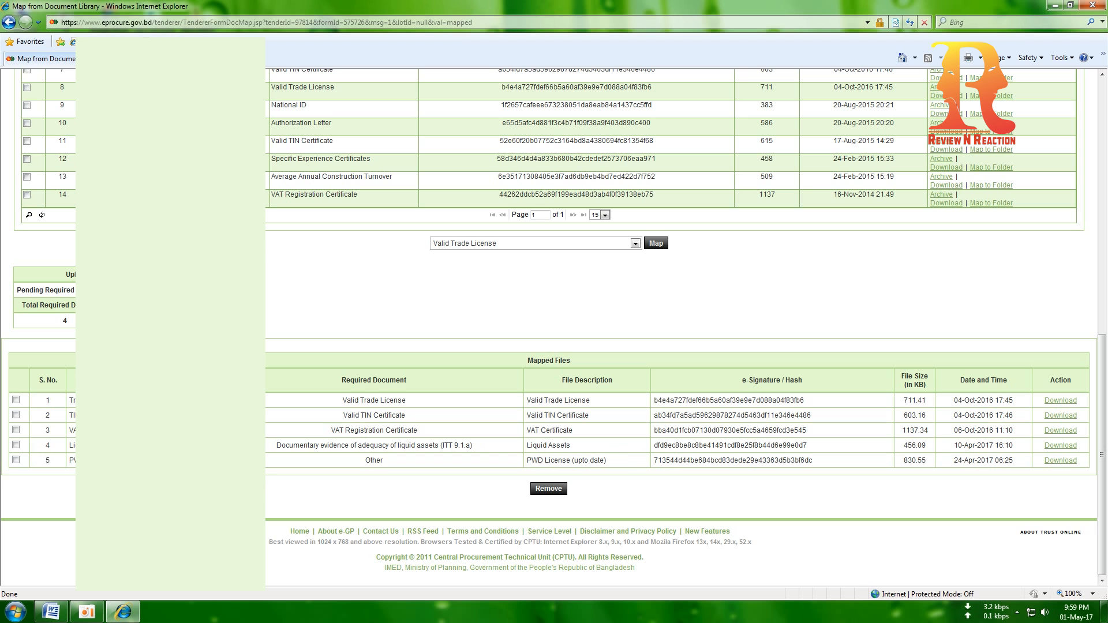
scroll(1002, 284, "up", 10)
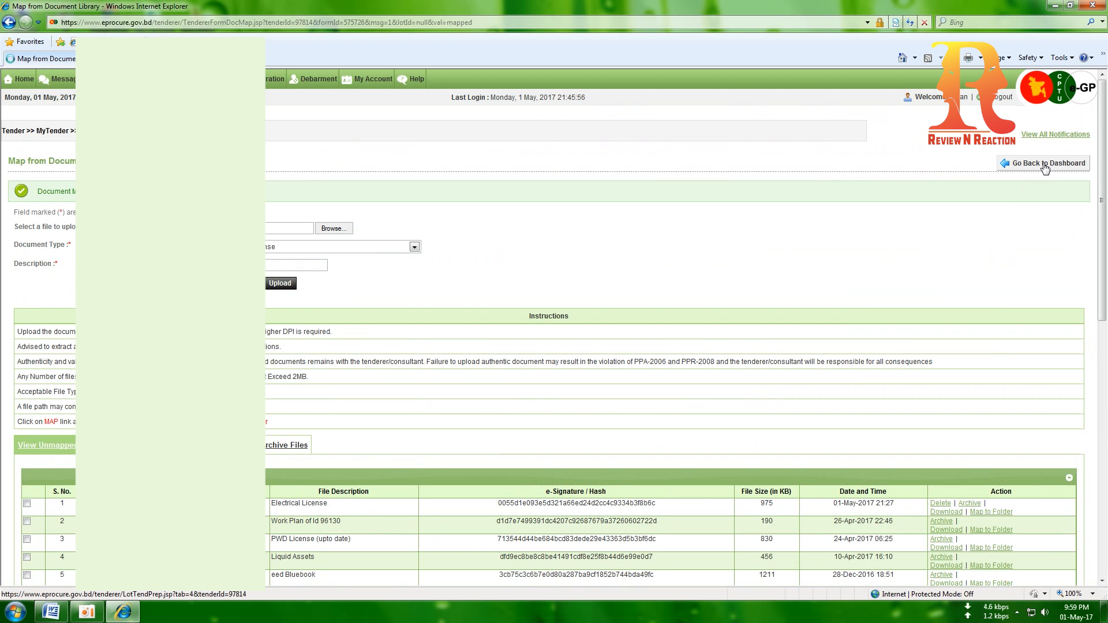
left_click(1046, 164)
Open the Priced Bill of Quantities (BOQ) form for filling and set items 1 to 4 to "I have seen"
scroll(847, 294, "down", 3)
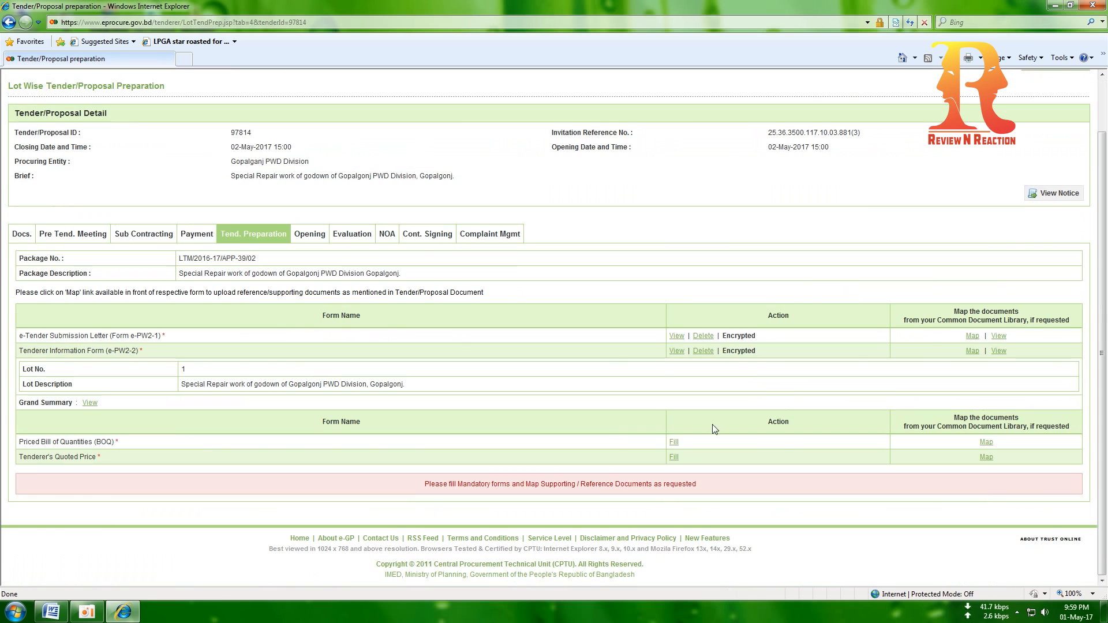
left_click(674, 456)
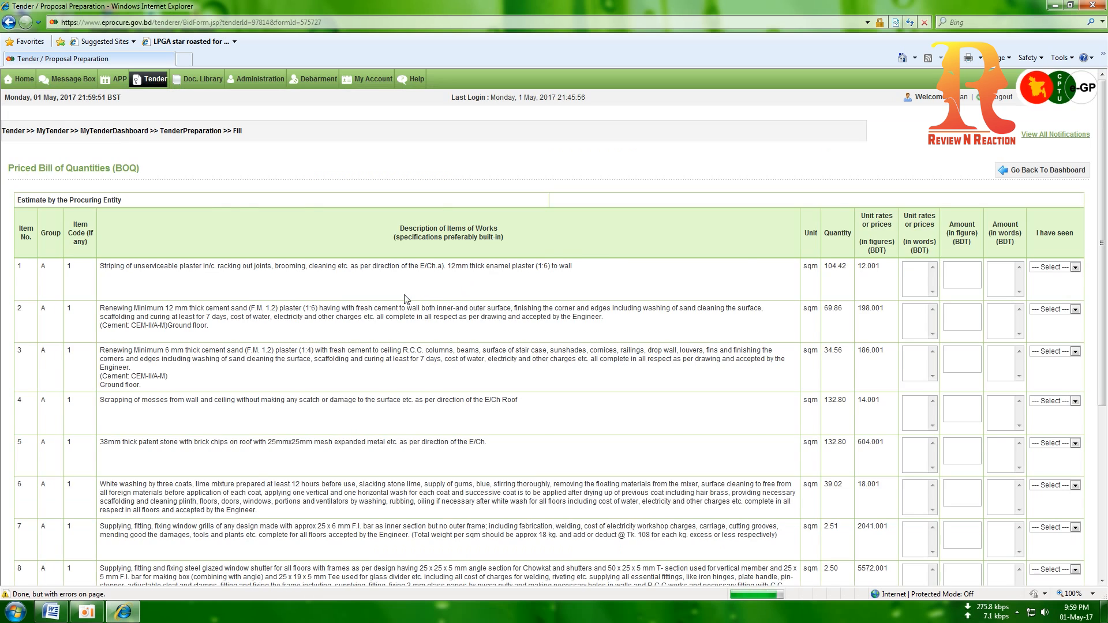
scroll(408, 296, "down", 3)
left_click(1075, 189)
left_click(1067, 209)
left_click(1075, 232)
left_click(1061, 252)
left_click(1075, 274)
left_click(1066, 294)
scroll(1066, 249, "down", 2)
left_click(1075, 247)
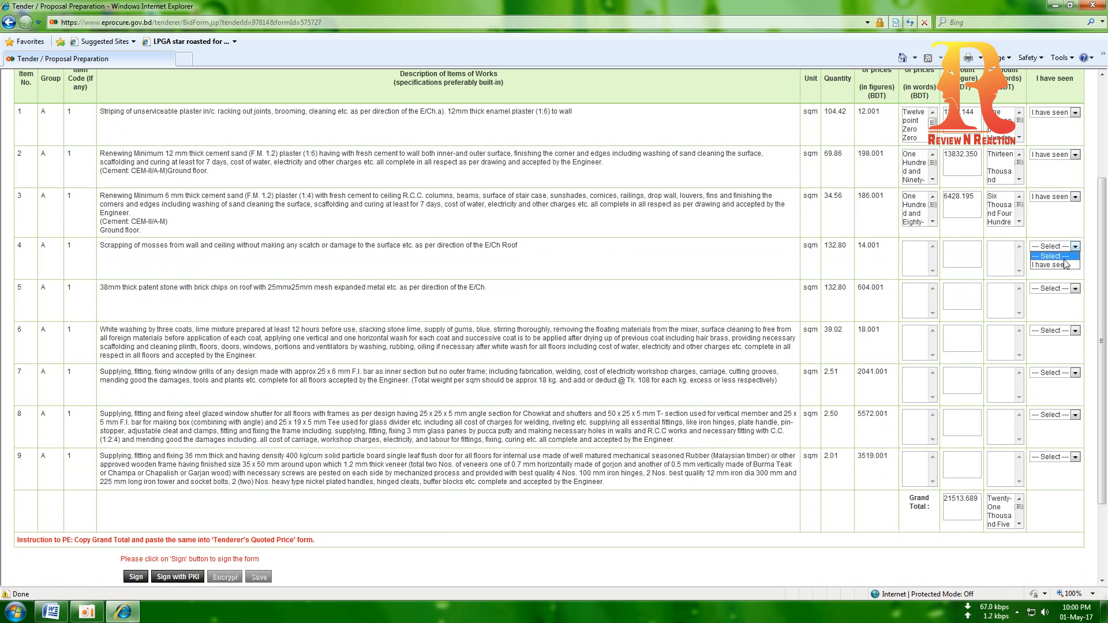
left_click(1066, 266)
Set items 5 to 9 of the Priced Bill of Quantities to "I have seen"
left_click(1075, 289)
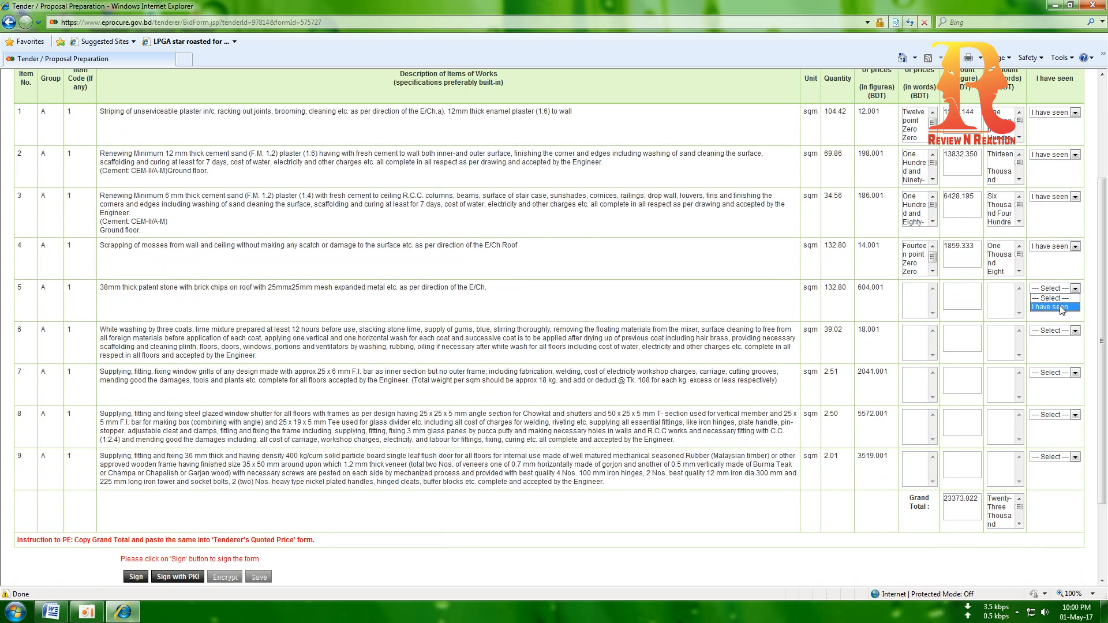
left_click(1062, 306)
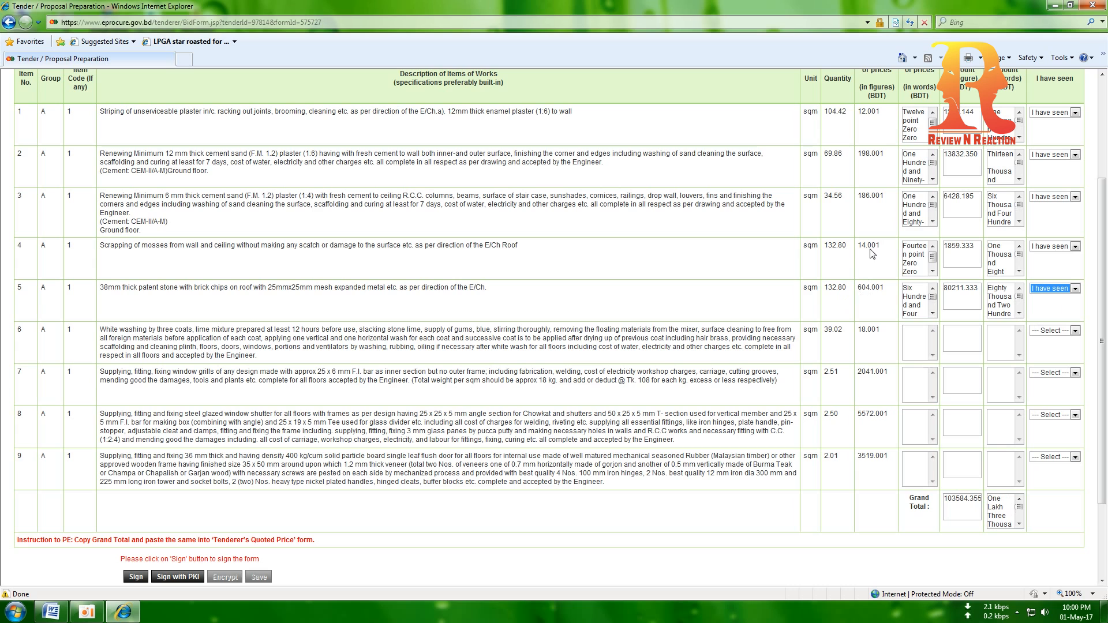
left_click(1075, 331)
left_click(1062, 349)
left_click(1075, 373)
left_click(1066, 391)
left_click(1075, 415)
left_click(1062, 433)
left_click(1076, 457)
left_click(1062, 475)
Sign the Priced Bill of Quantities form with the account password and save it encrypted
scroll(871, 260, "down", 1)
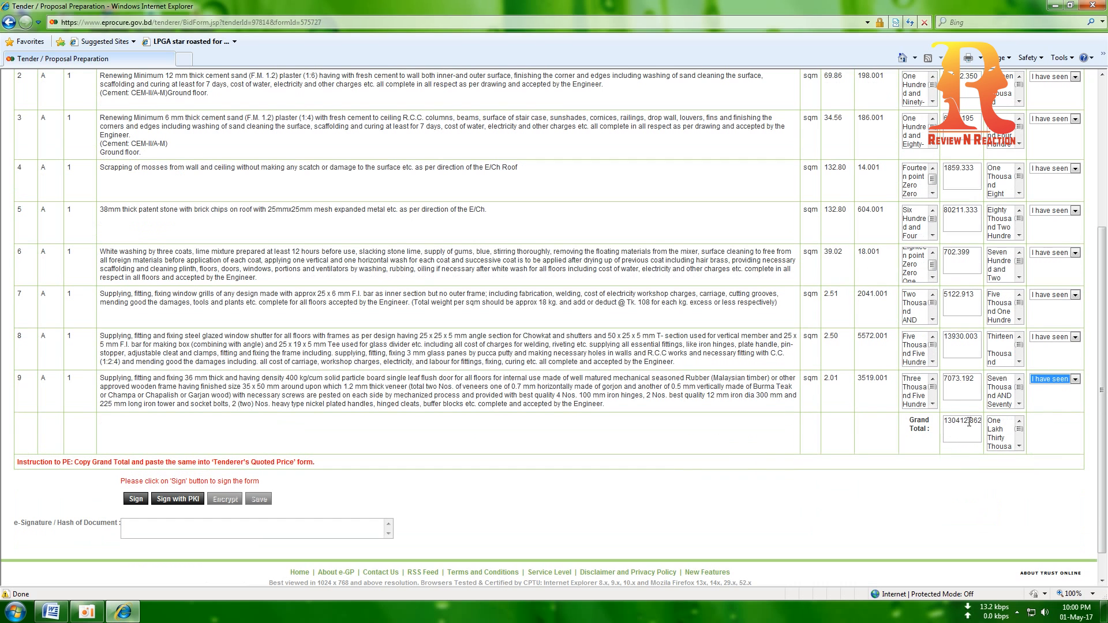
scroll(338, 384, "down", 1)
left_click(162, 463)
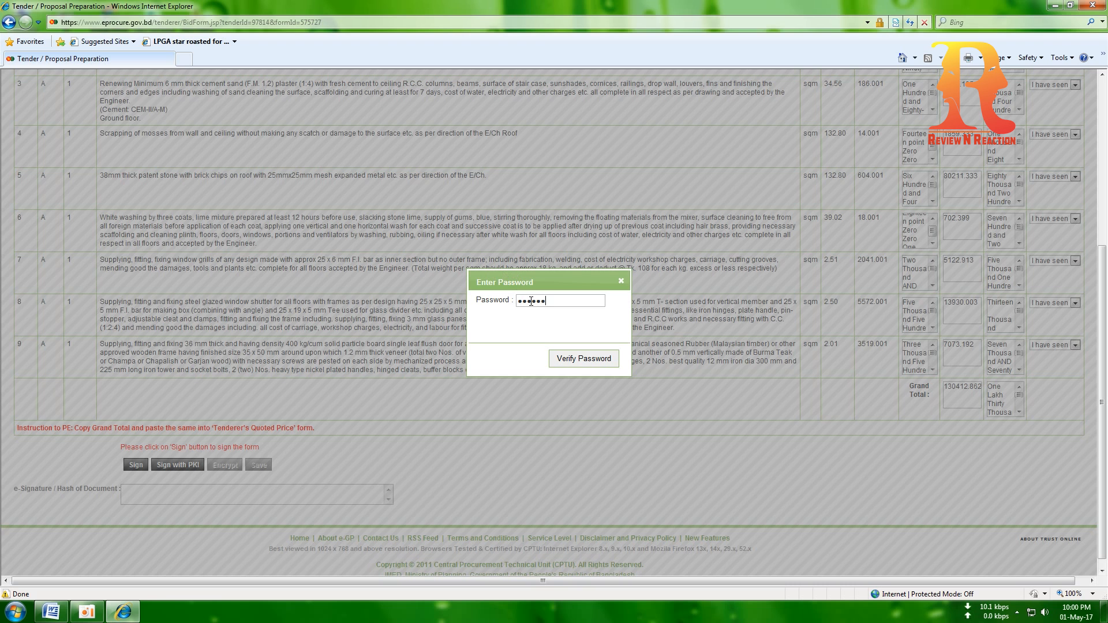
left_click(580, 358)
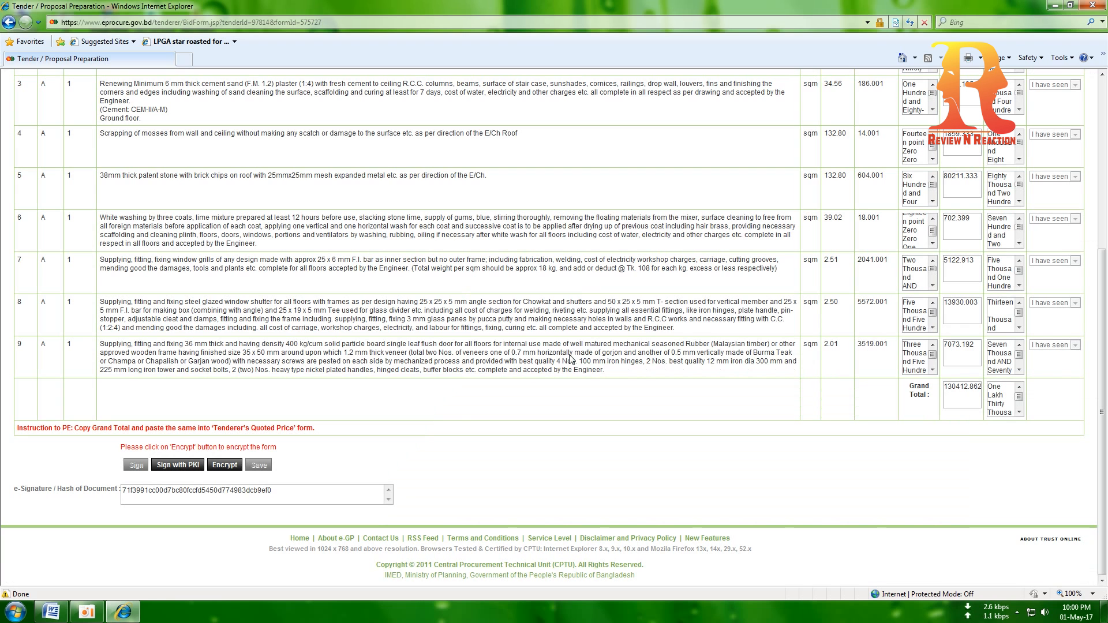
left_click(226, 465)
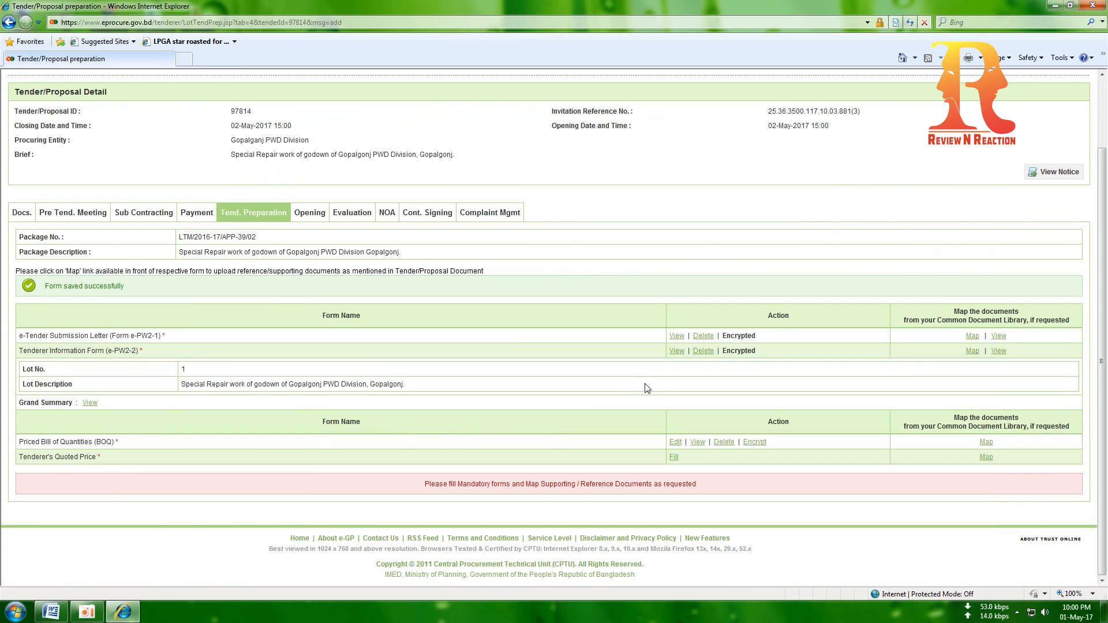
Decrypt the saved Priced Bill of Quantities with the account password, and encrypt and save it for the opening committee
left_click(754, 442)
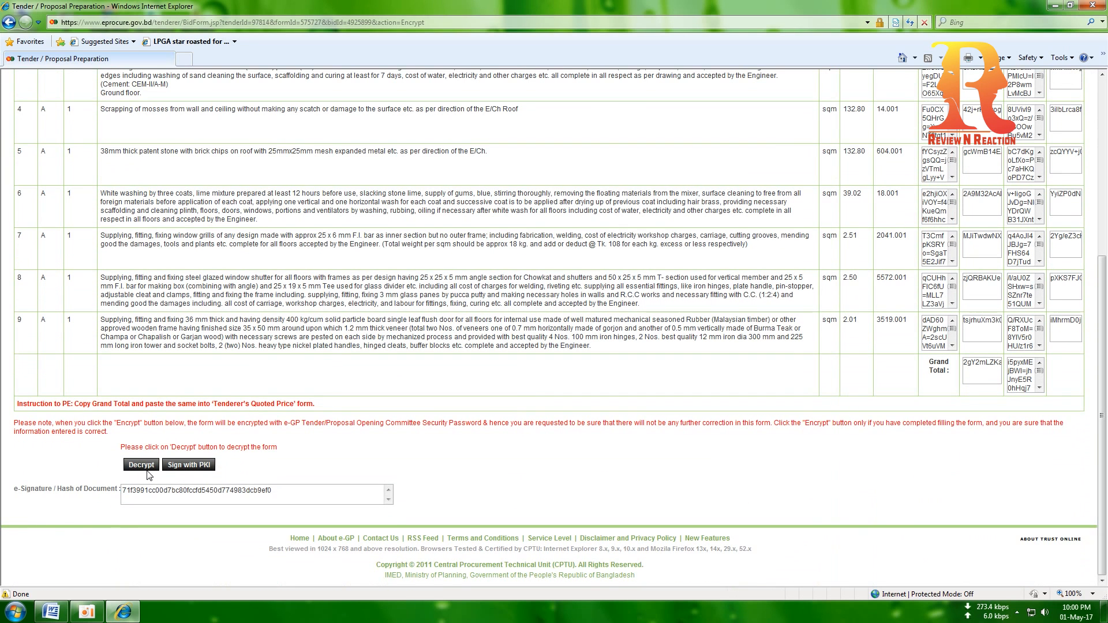
left_click(145, 466)
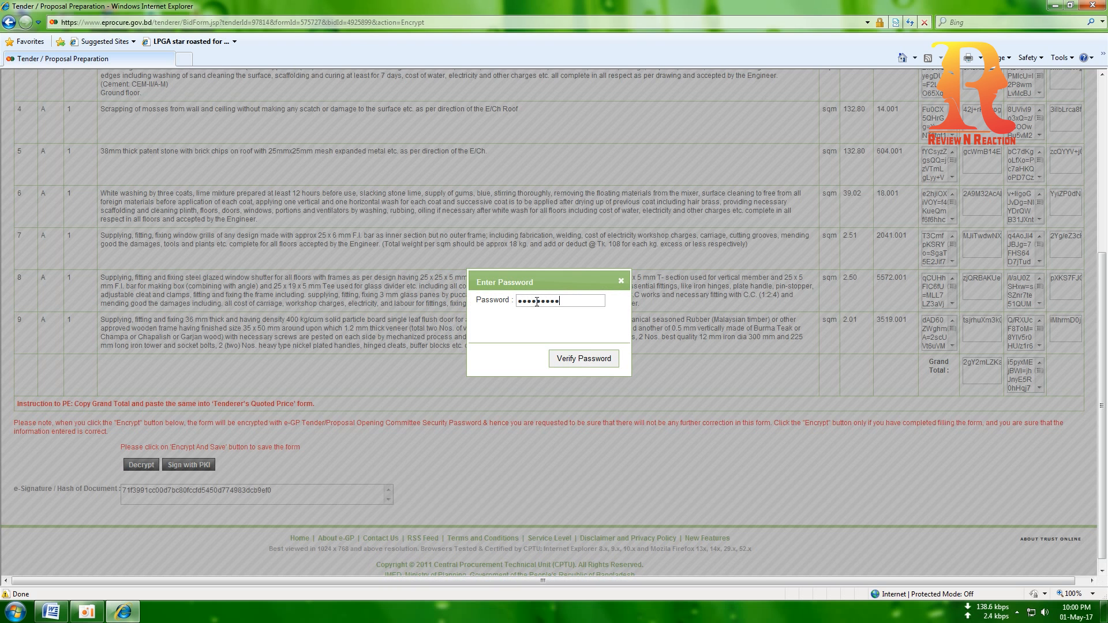
left_click(600, 362)
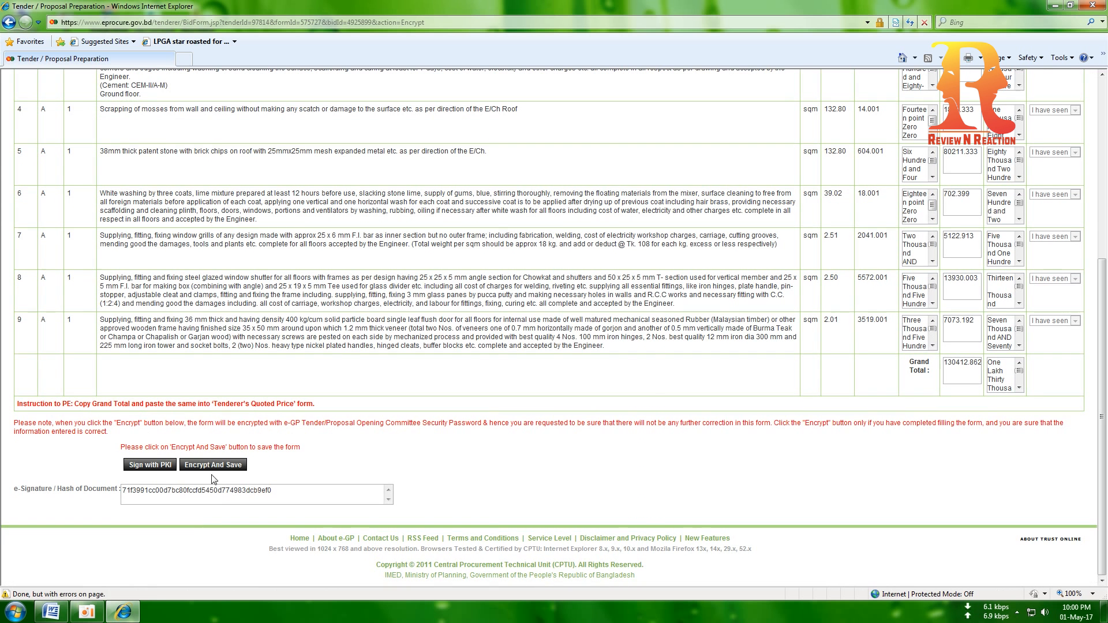
left_click(217, 466)
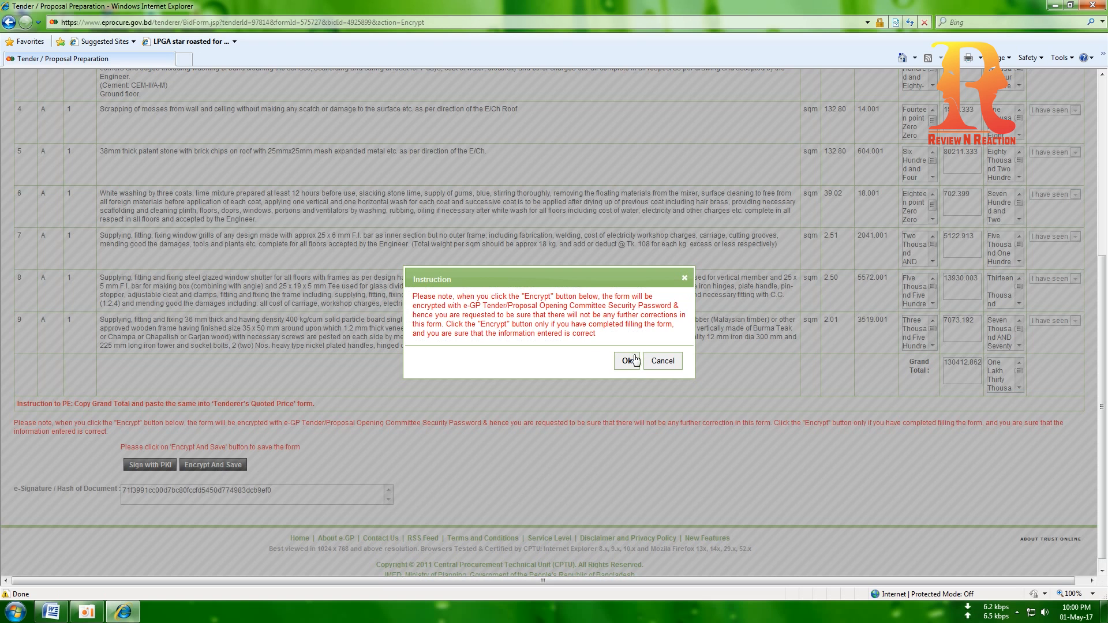
left_click(628, 361)
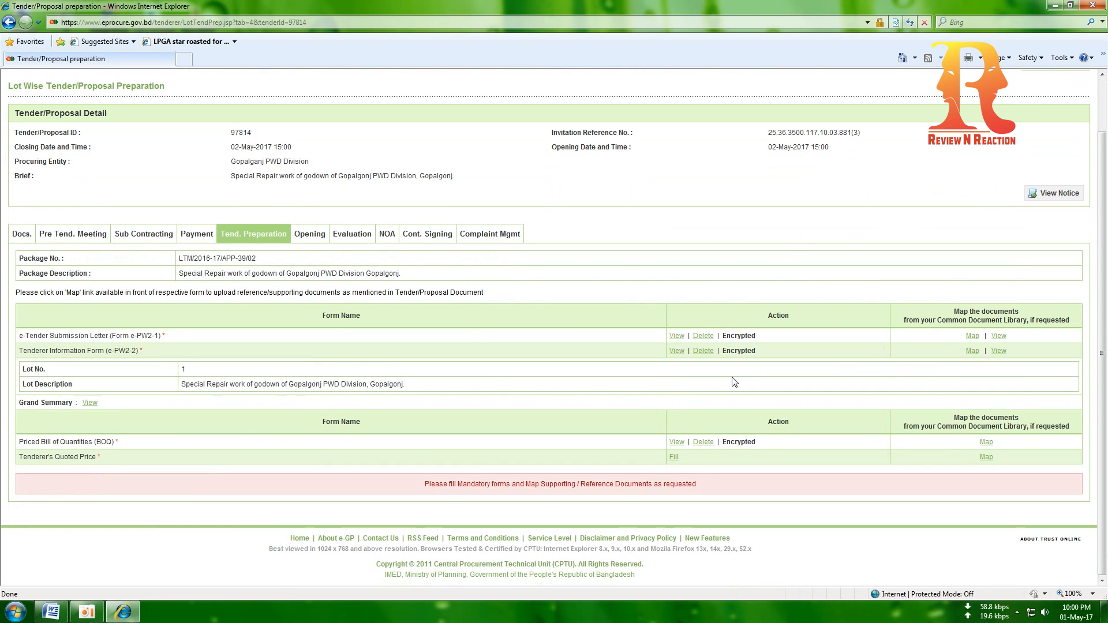
Open the Tenderer's Quoted Price form for filling and set the offered percentage to -5
left_click(674, 457)
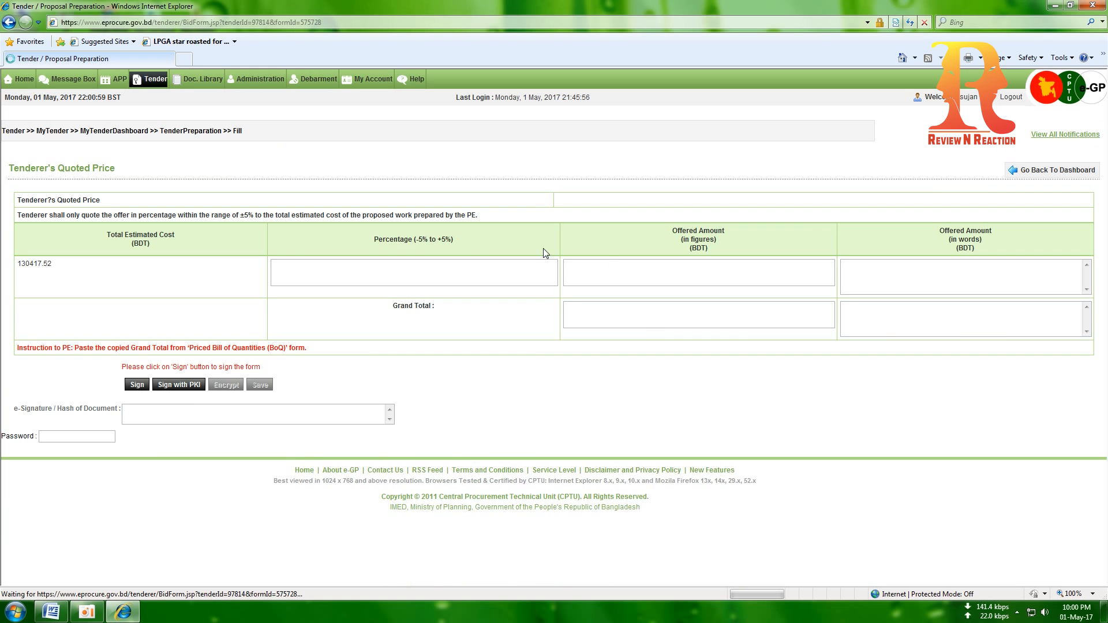
left_click(434, 269)
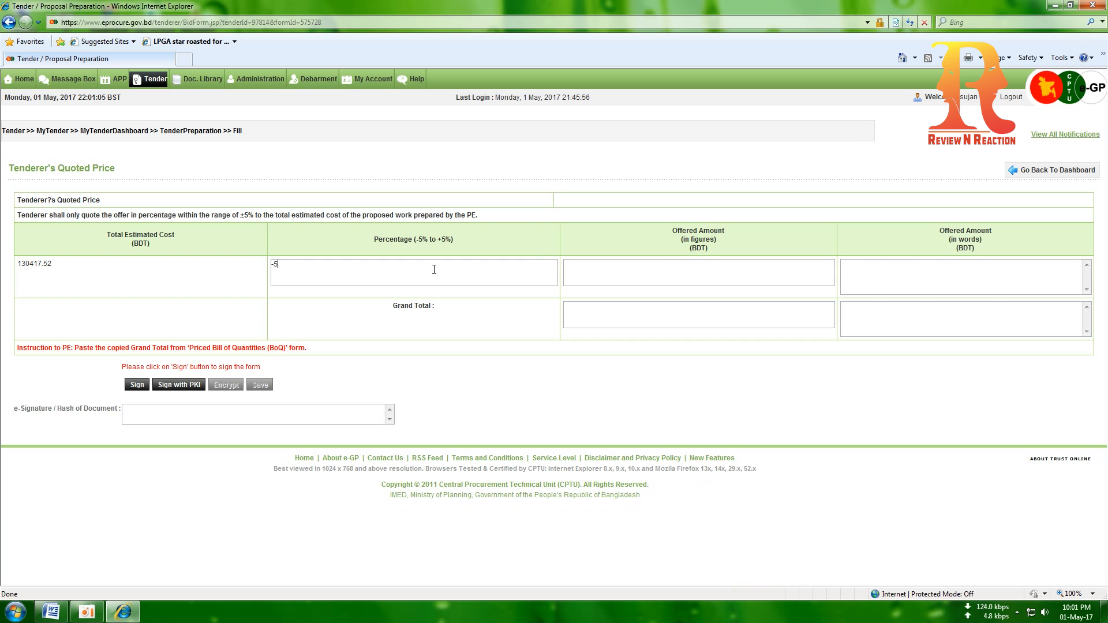
left_click(666, 270)
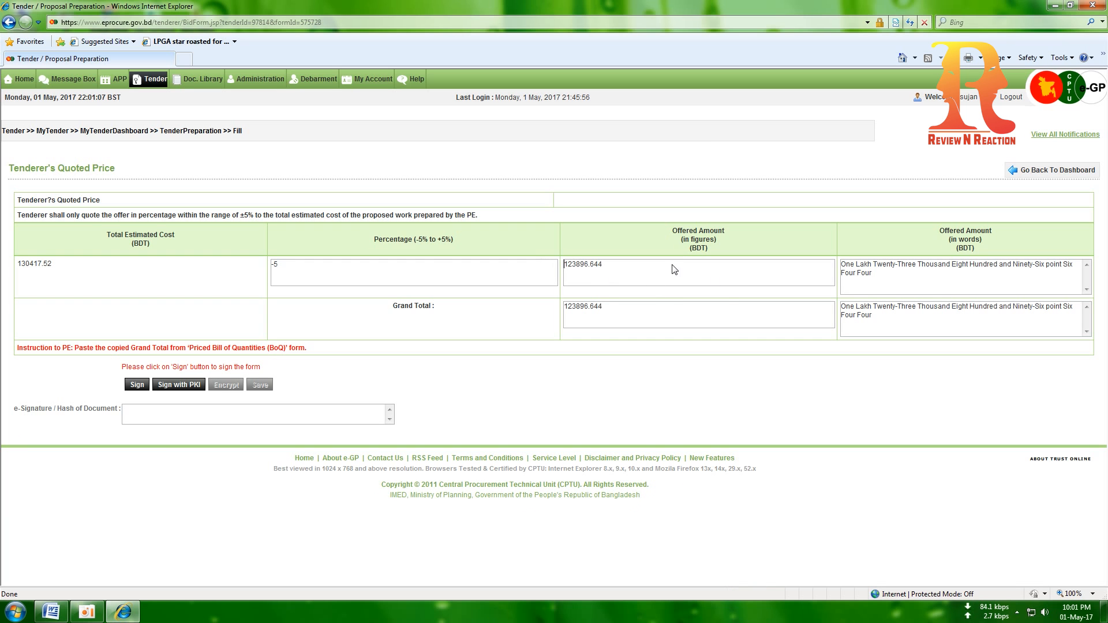
Sign the Tenderer's Quoted Price form with the account password and save it encrypted
left_click(138, 385)
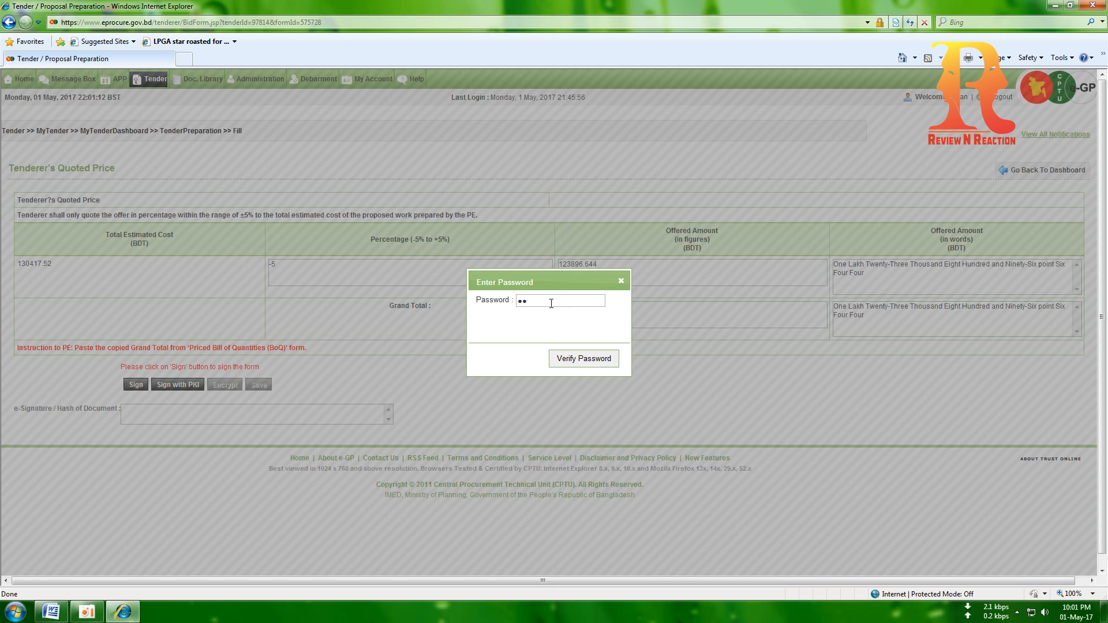
left_click(580, 359)
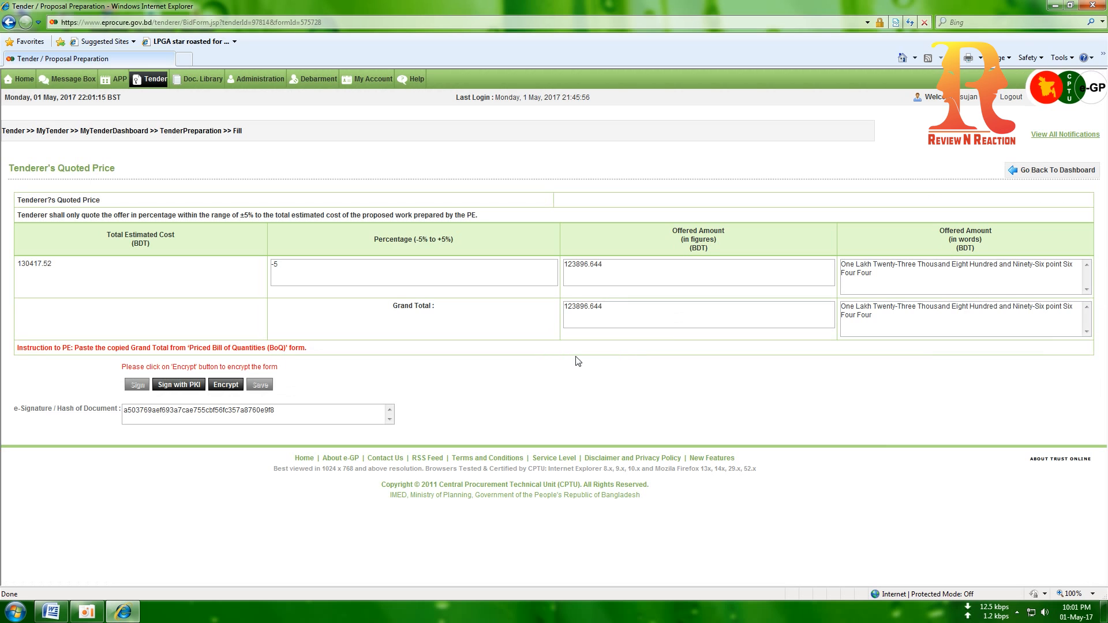
left_click(225, 386)
left_click(261, 385)
scroll(623, 301, "down", 2)
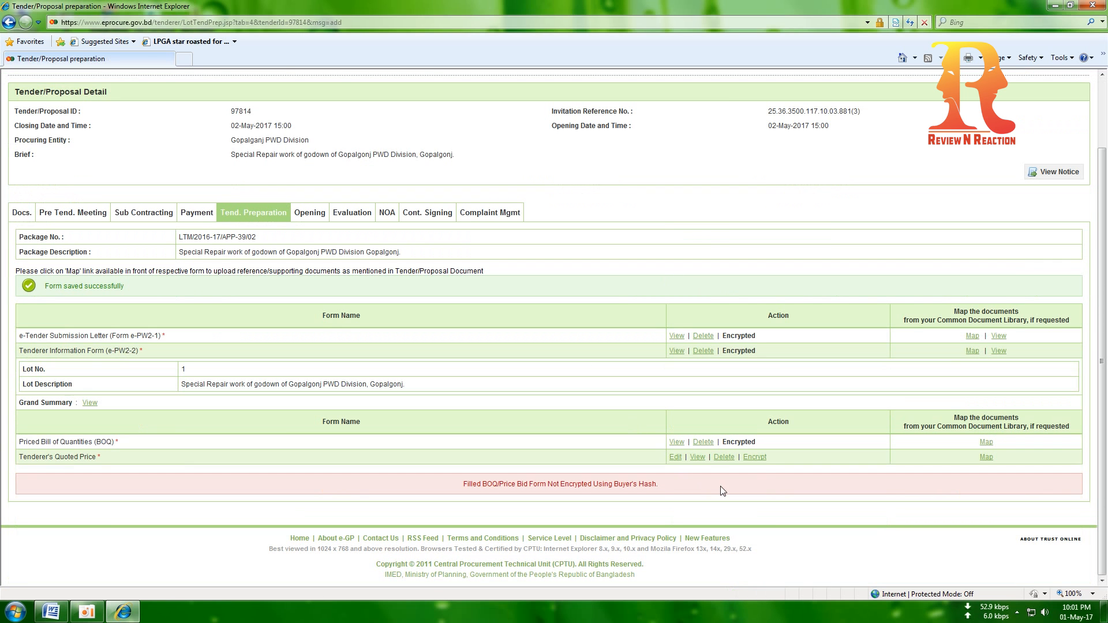
Decrypt the saved Tenderer's Quoted Price form with the account password, and encrypt and save it for the opening committee
left_click(754, 457)
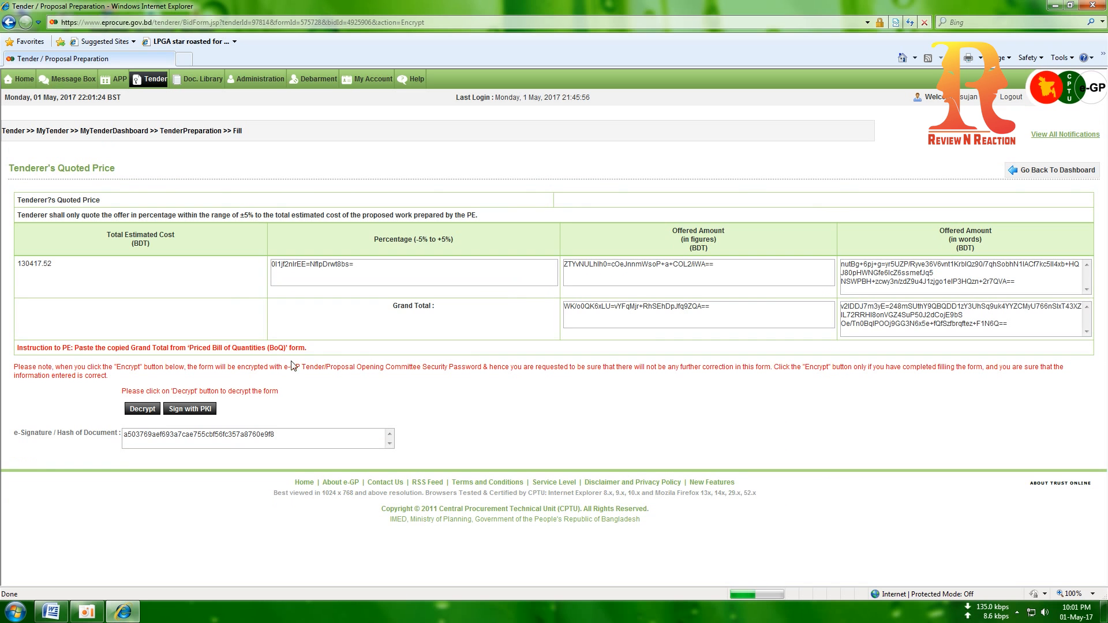
left_click(142, 409)
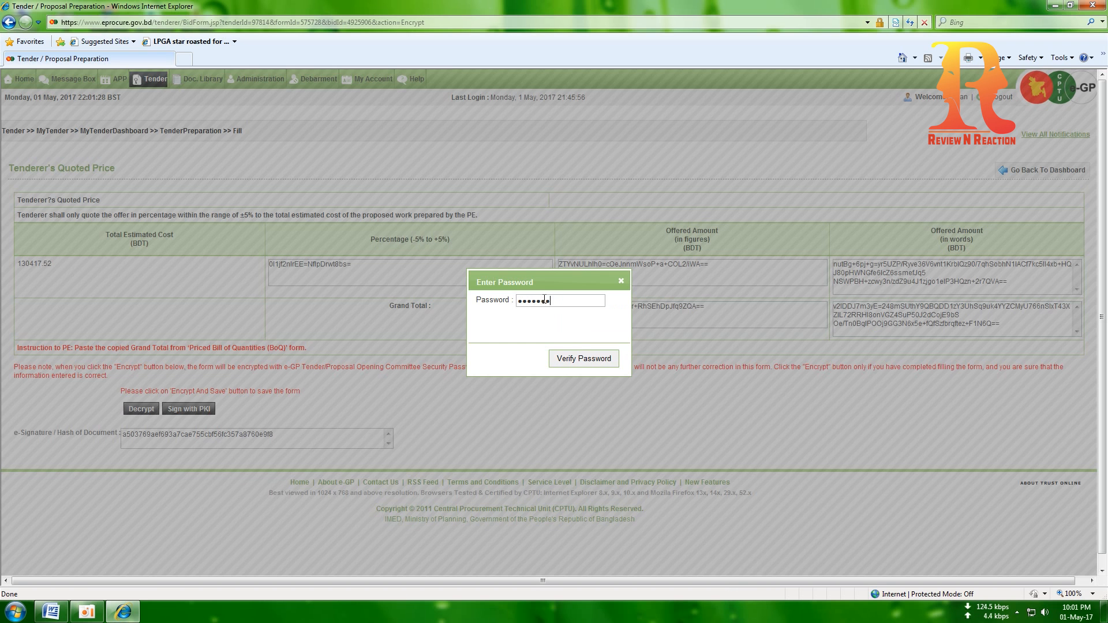
left_click(584, 359)
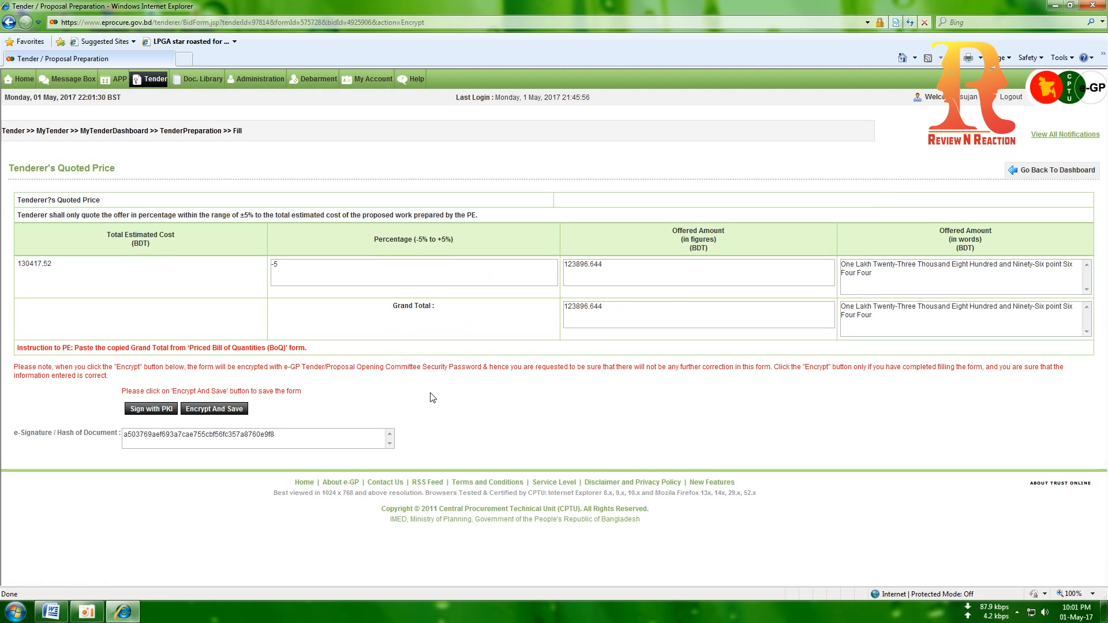
left_click(192, 411)
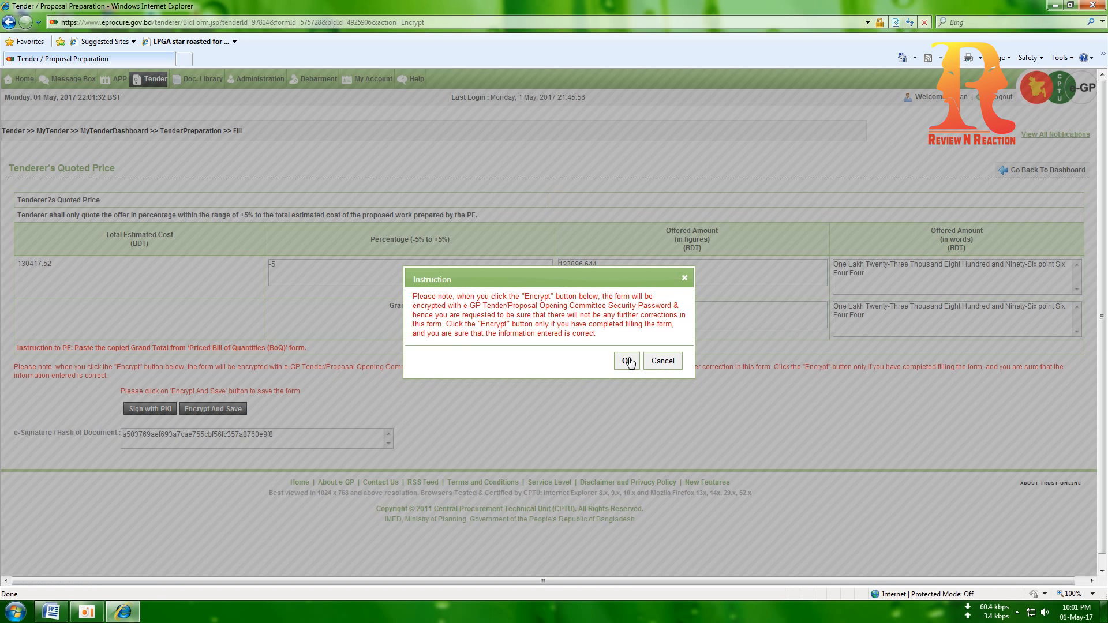
left_click(626, 361)
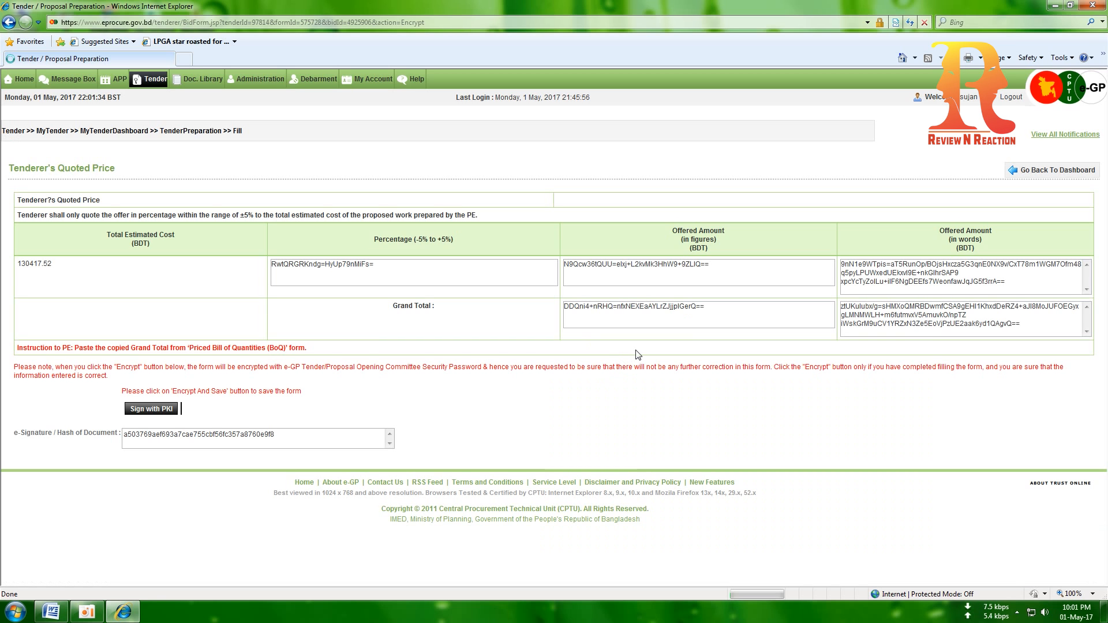
Agree to the declaration on having read the tender documents and make the final submission of tender 97814
scroll(470, 478, "down", 2)
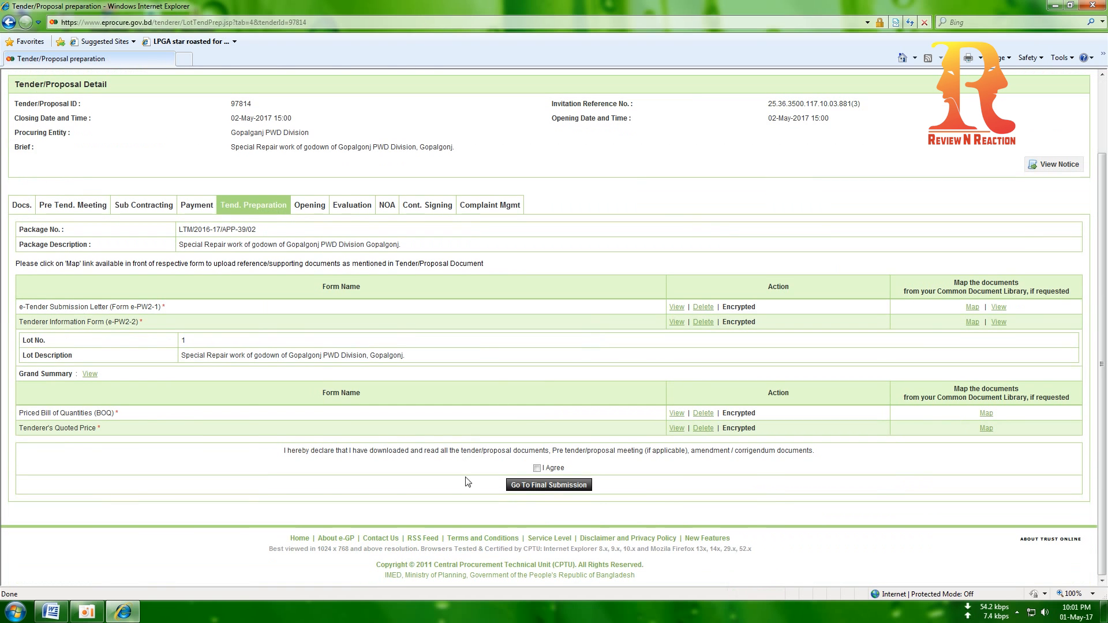
left_click(537, 469)
left_click(538, 489)
scroll(641, 267, "down", 2)
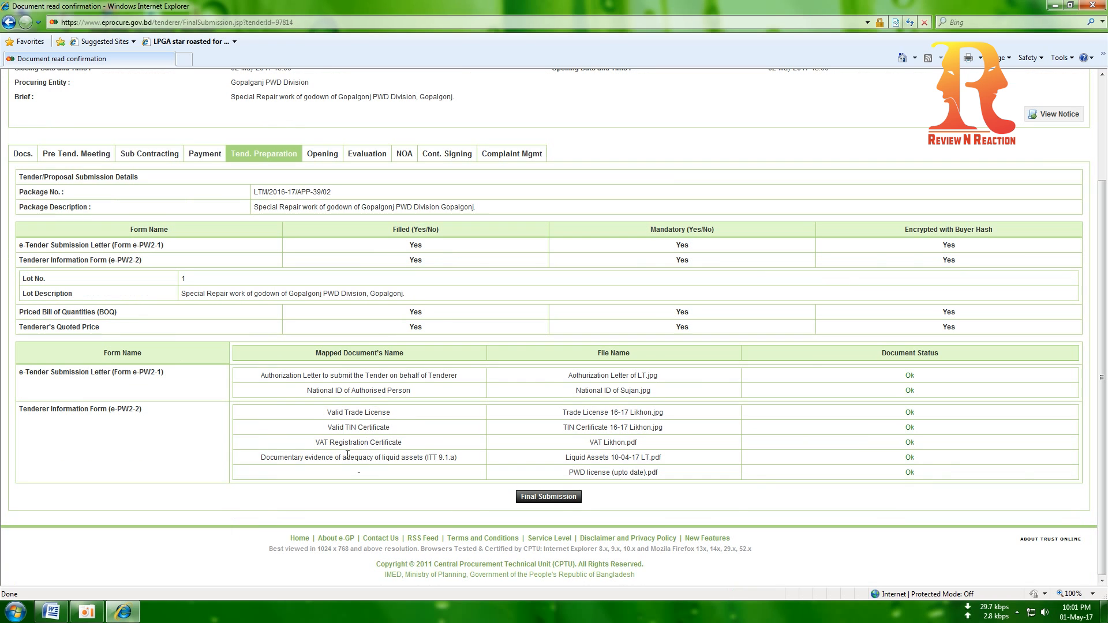
left_click(548, 497)
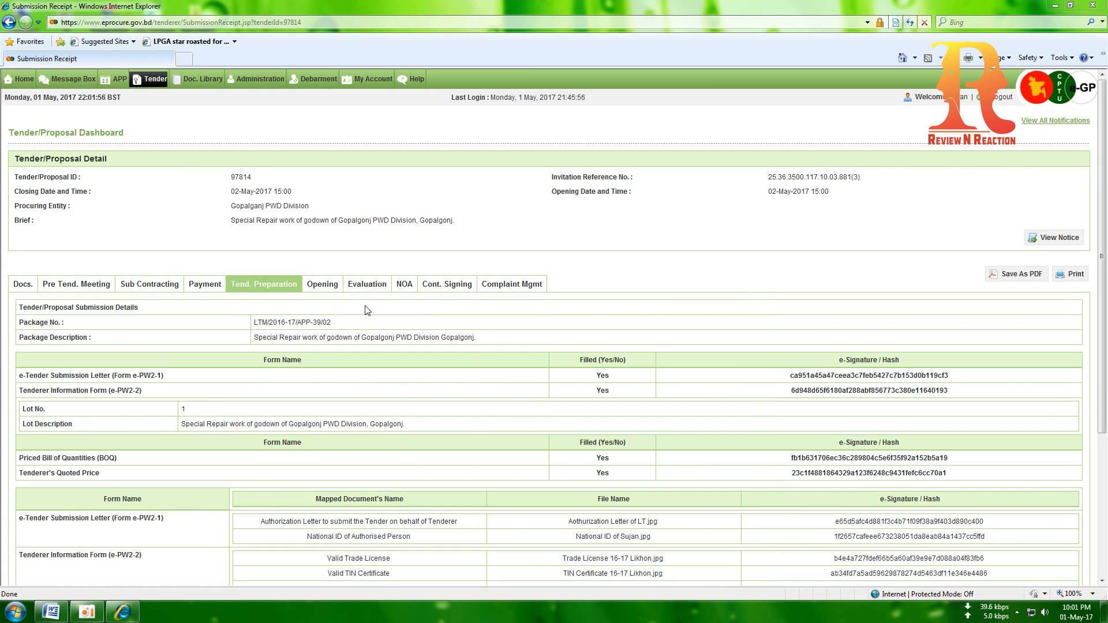
left_click_drag(1101, 259, 1088, 441)
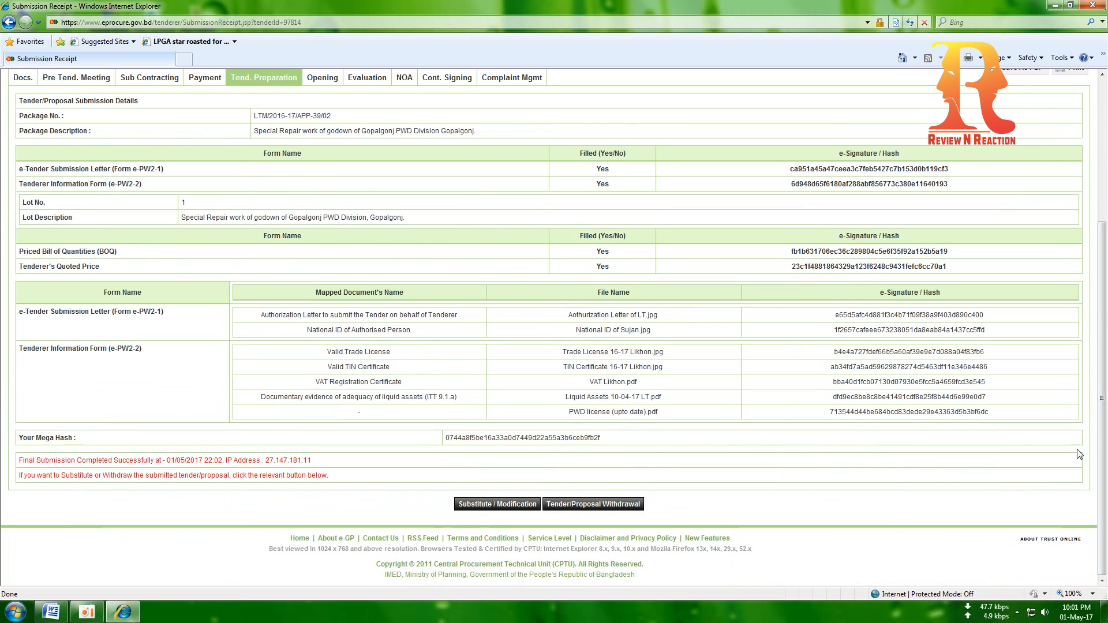
left_click_drag(1102, 347, 1100, 202)
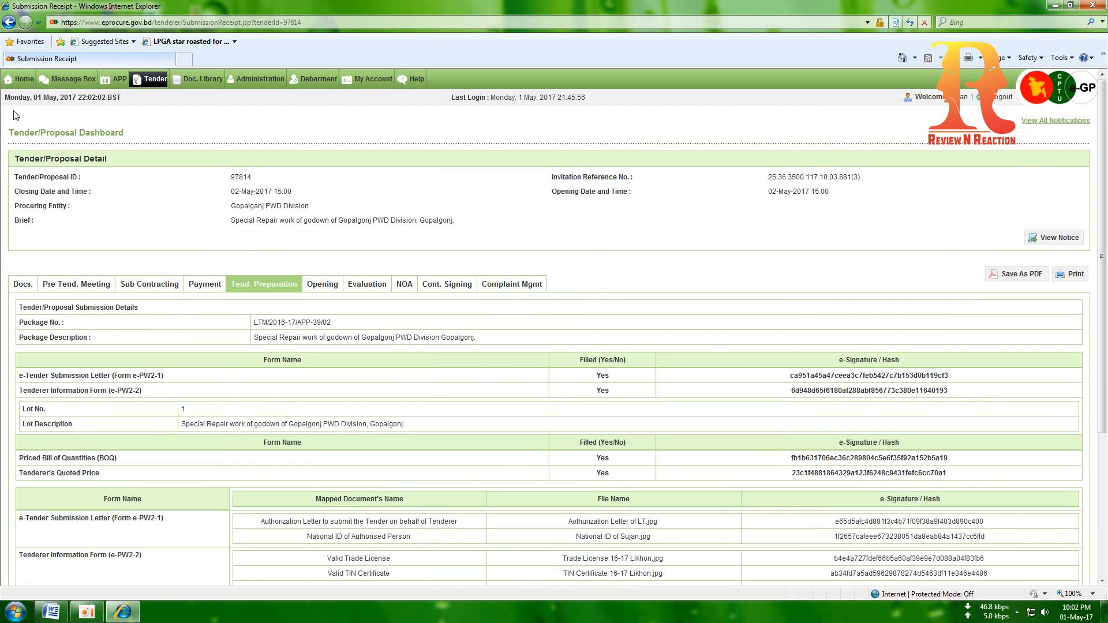
Open the "e-GP: Final submission of an e-Tender" message in the inbox, and log out of the portal
left_click(66, 82)
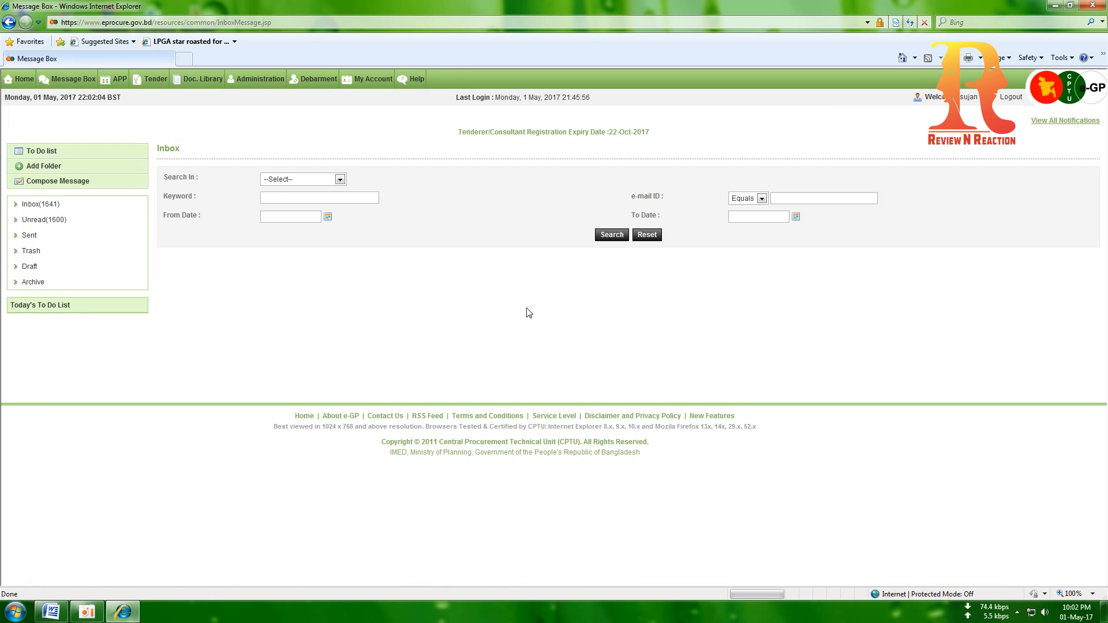
left_click(545, 298)
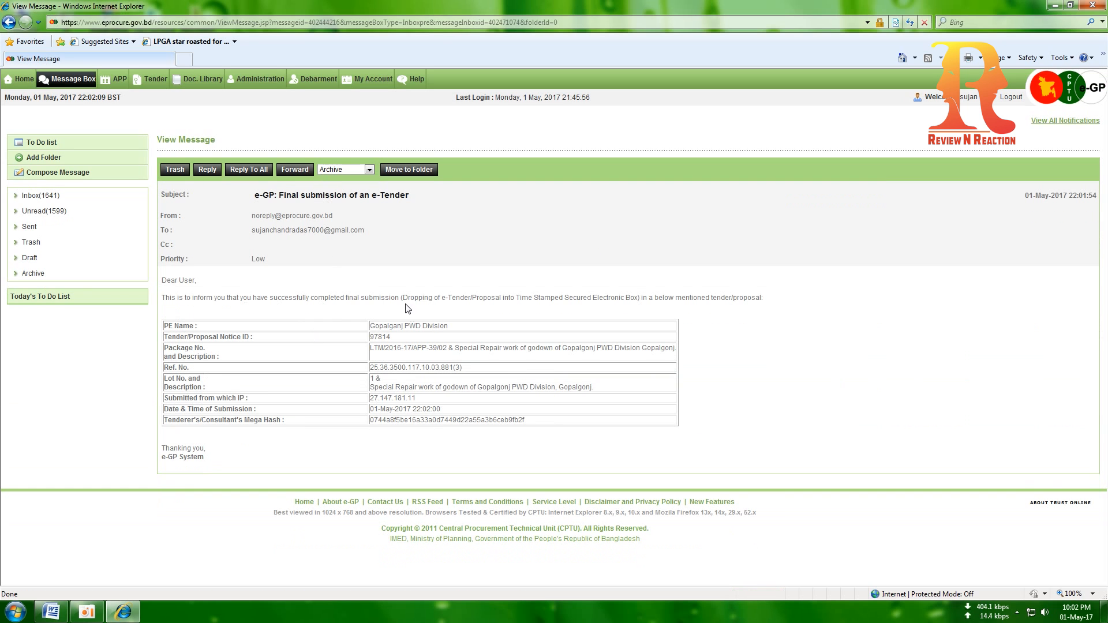
left_click(1014, 97)
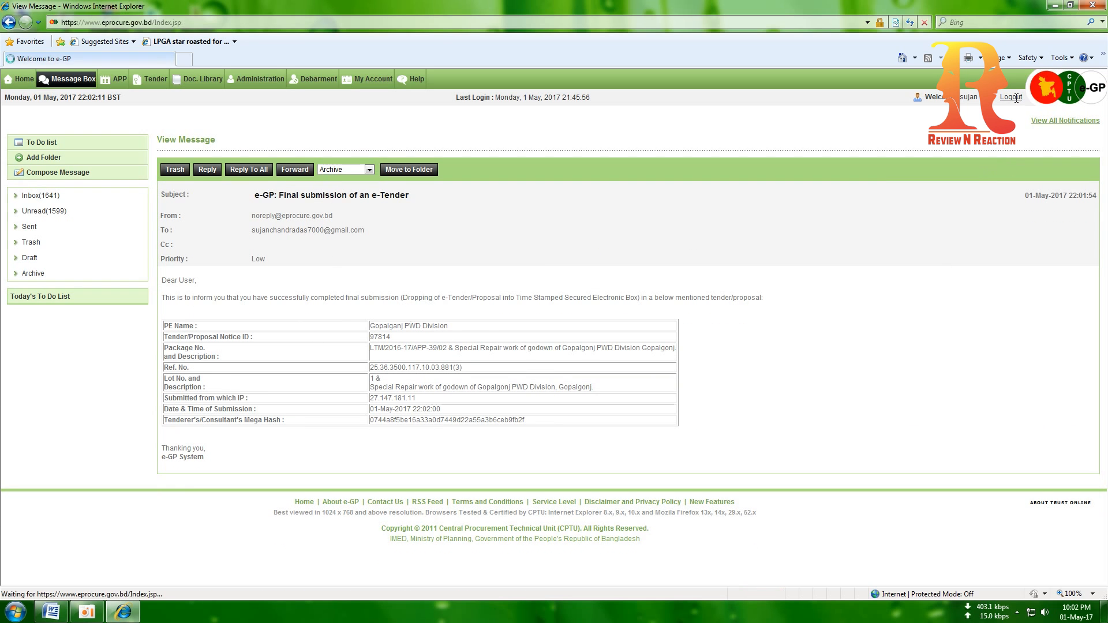